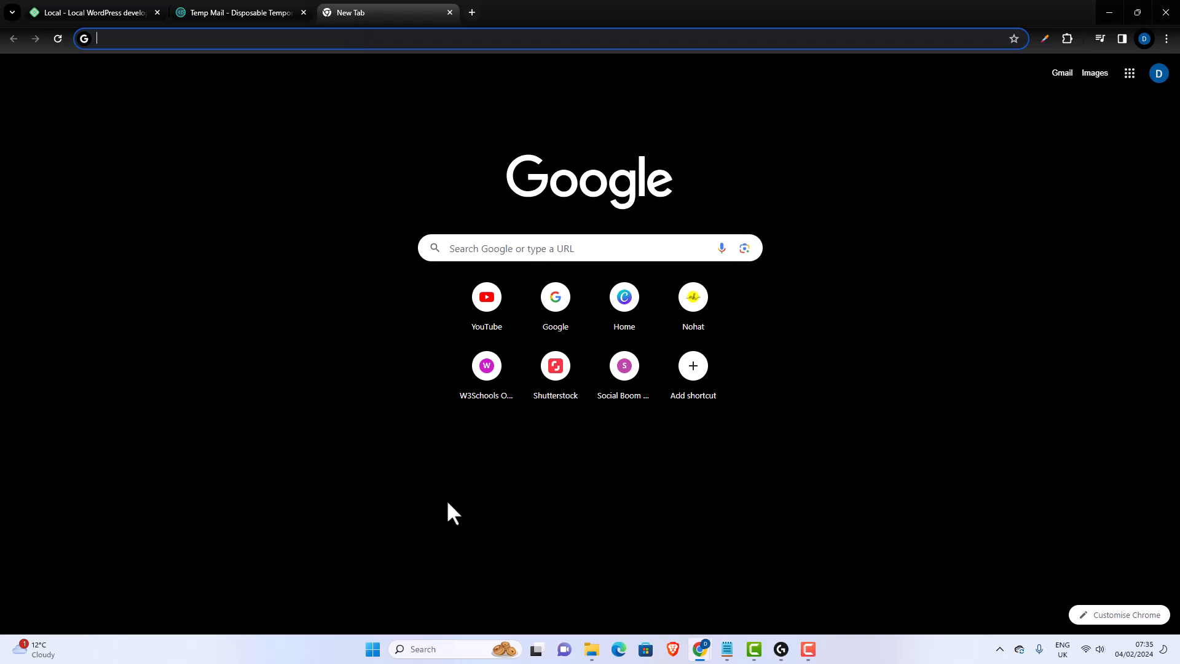
Step: Launch the Local app from the system search and start the agenzi site
click(475, 649)
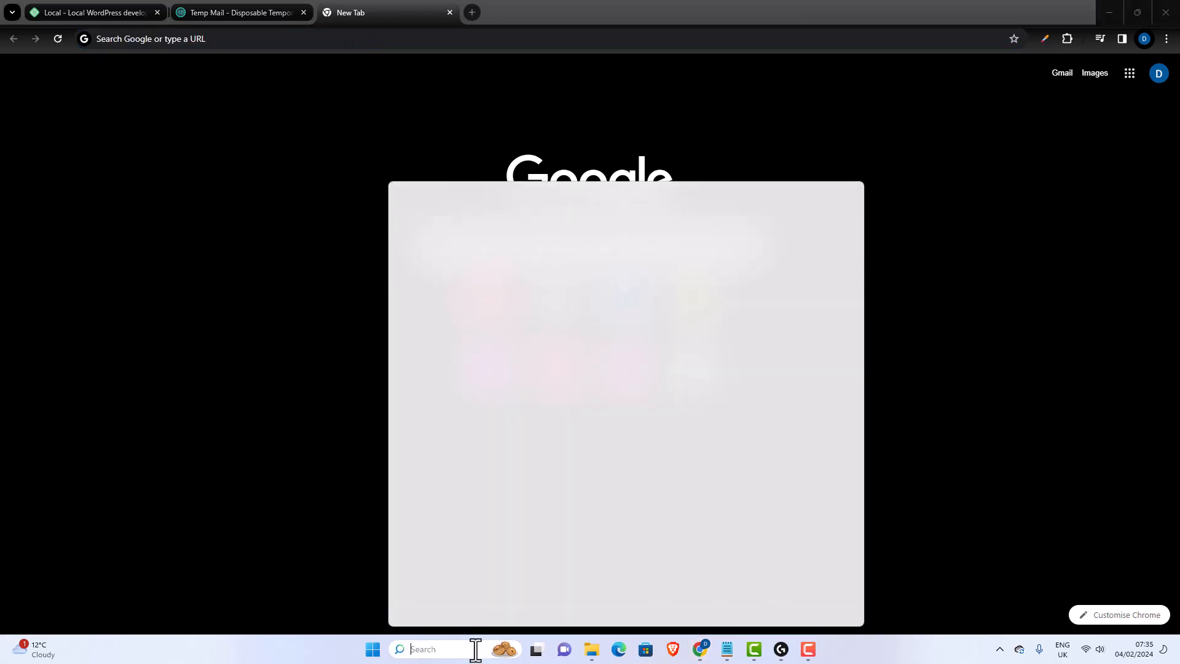
text(local)
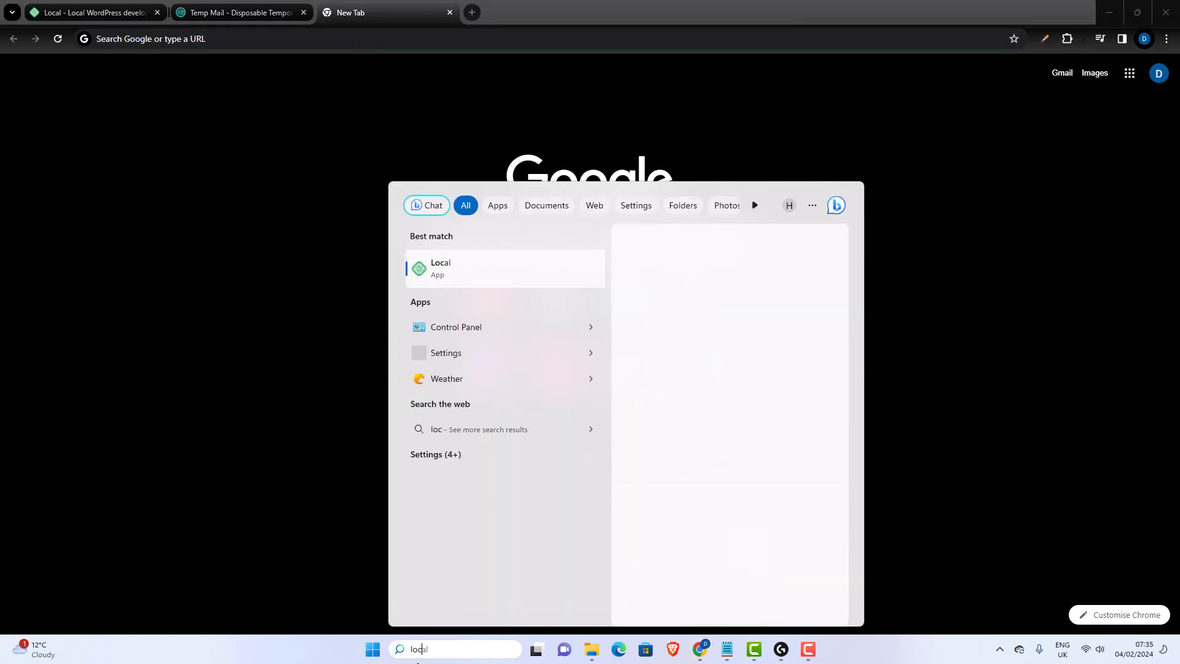
click(476, 267)
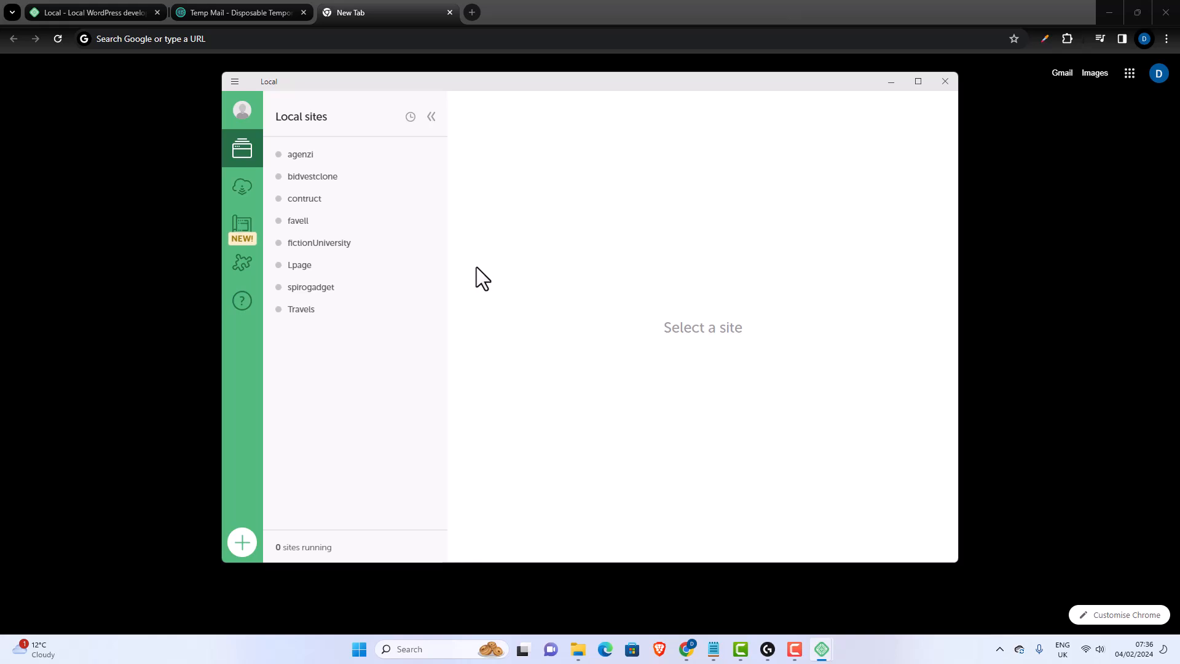
click(314, 165)
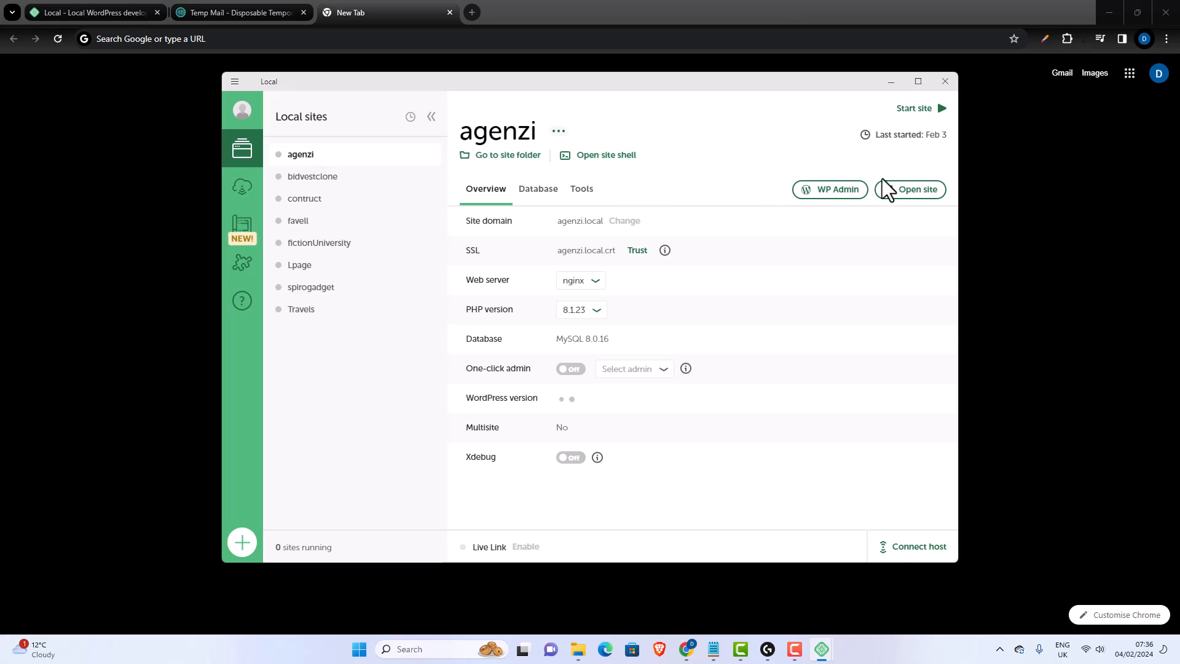
click(939, 109)
click(940, 112)
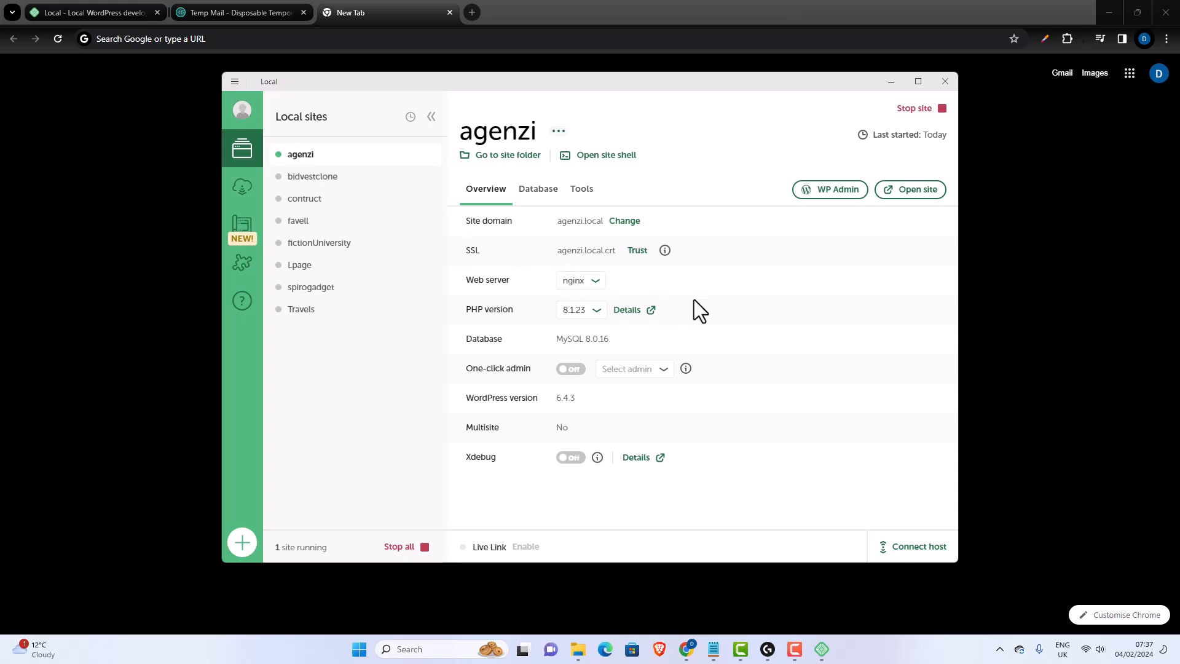
Step: Open the agenzi site and its WP Admin dashboard in the browser, placing the dashboard tab before the site tab
click(911, 192)
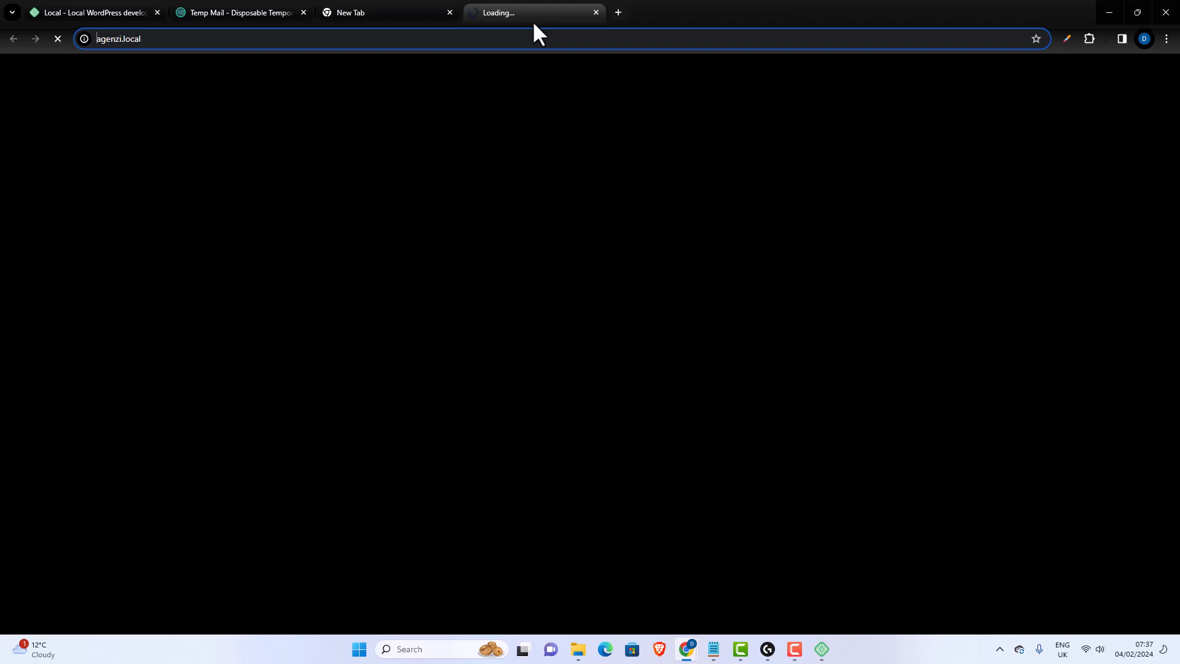
click(821, 649)
click(855, 600)
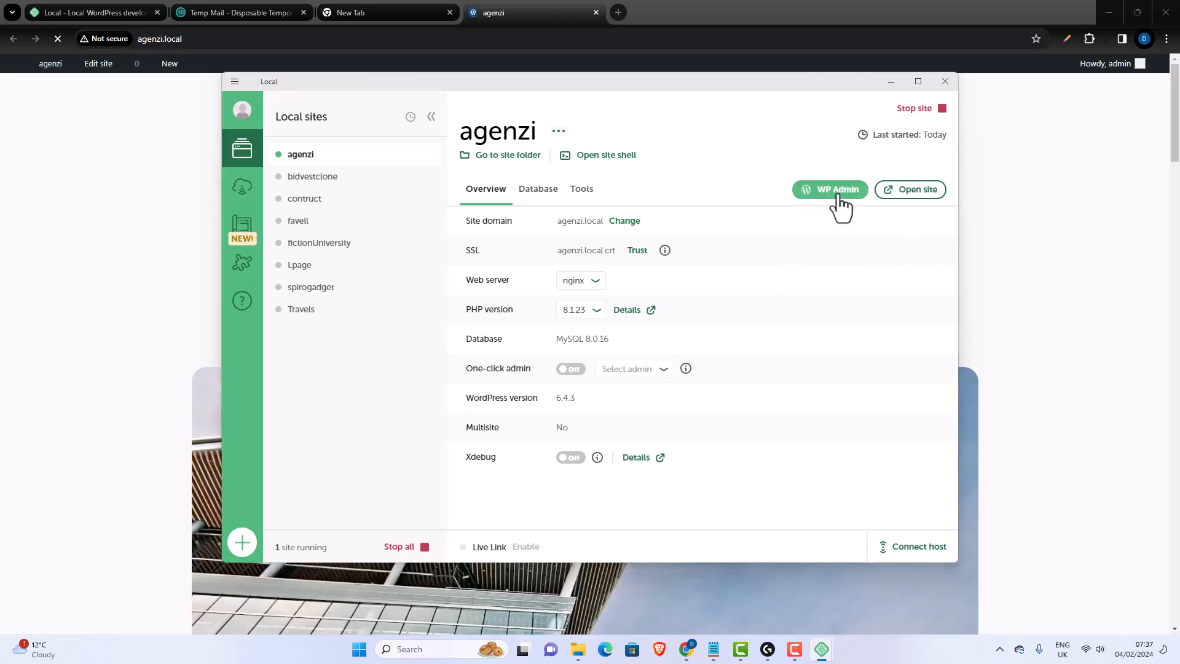
click(839, 190)
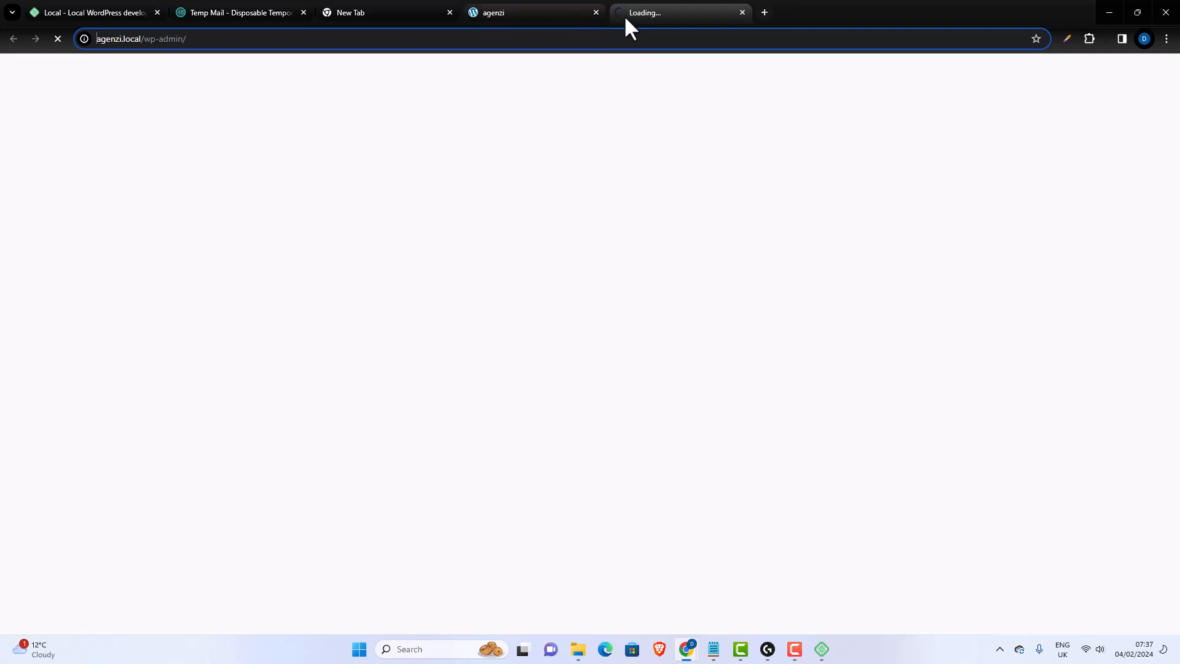
drag(644, 13, 543, 13)
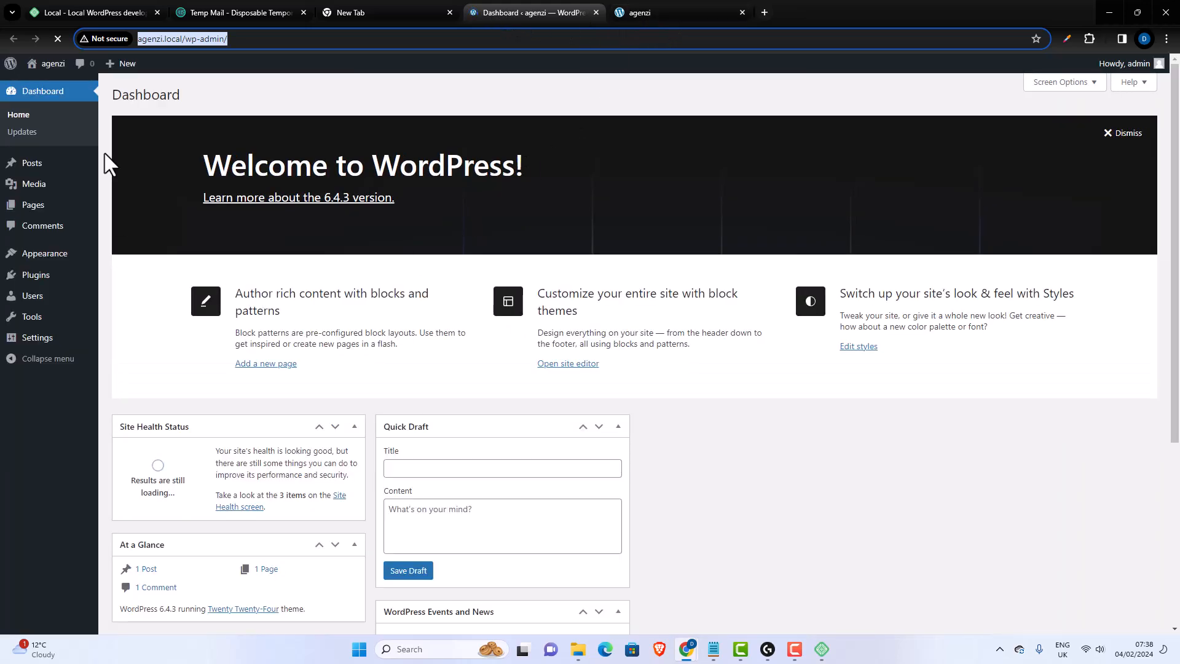
Step: Compare the agenzi front page with its WordPress admin dashboard, ending on the dashboard
click(642, 12)
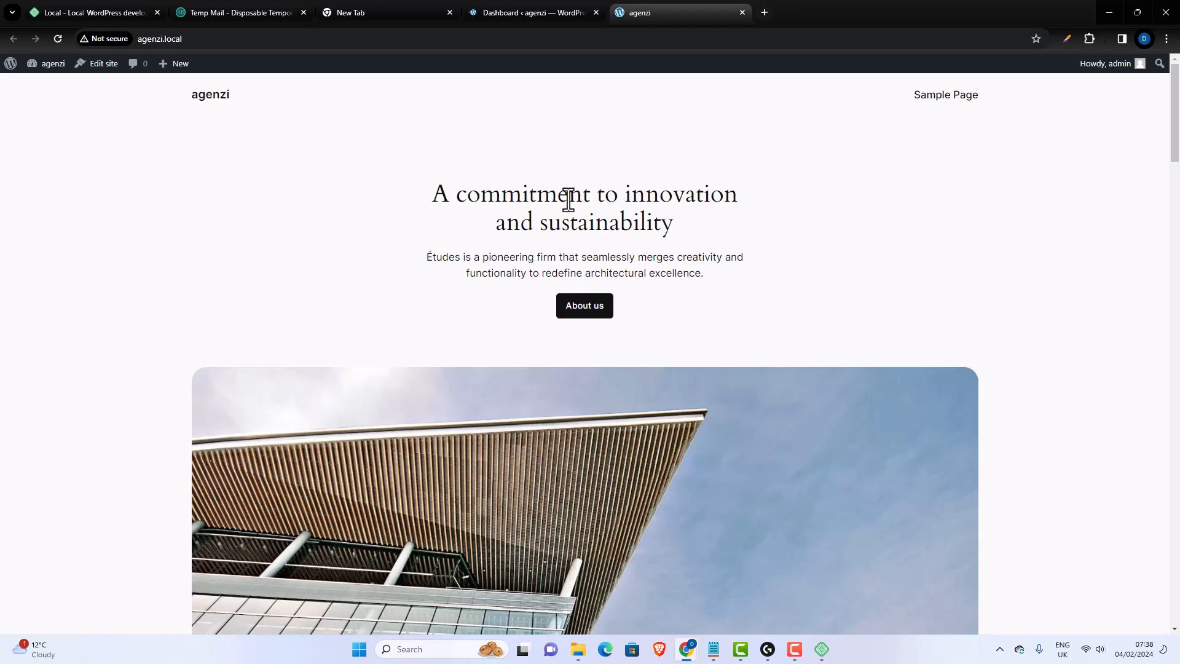
click(527, 8)
click(673, 9)
click(551, 12)
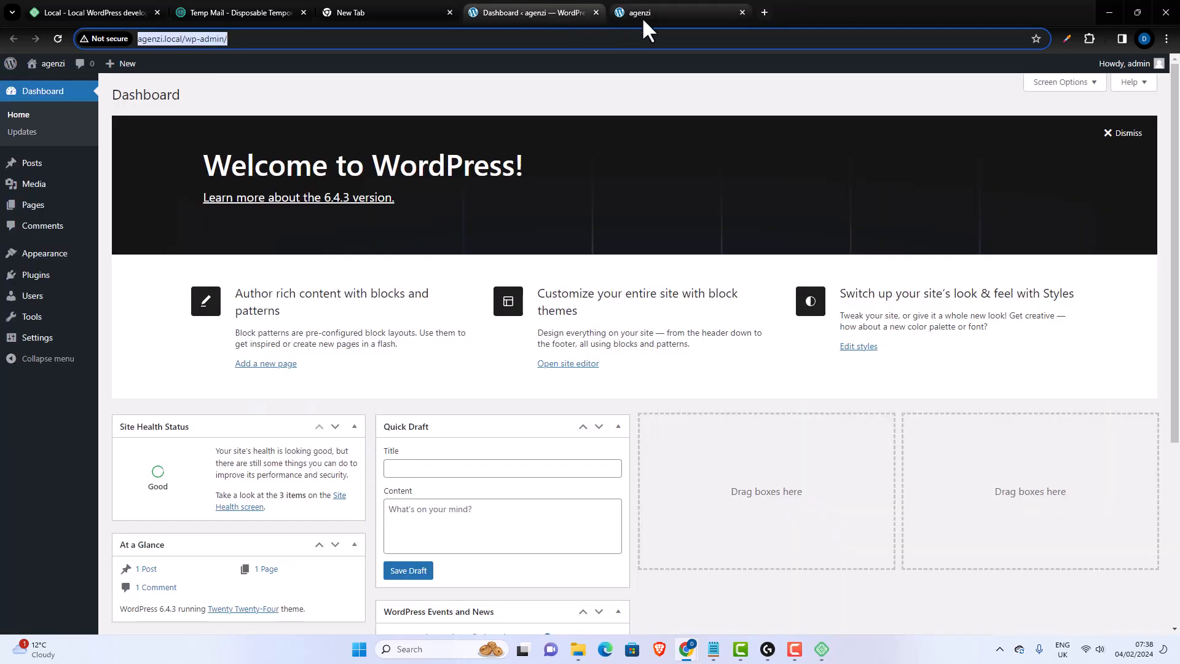
click(642, 14)
click(553, 13)
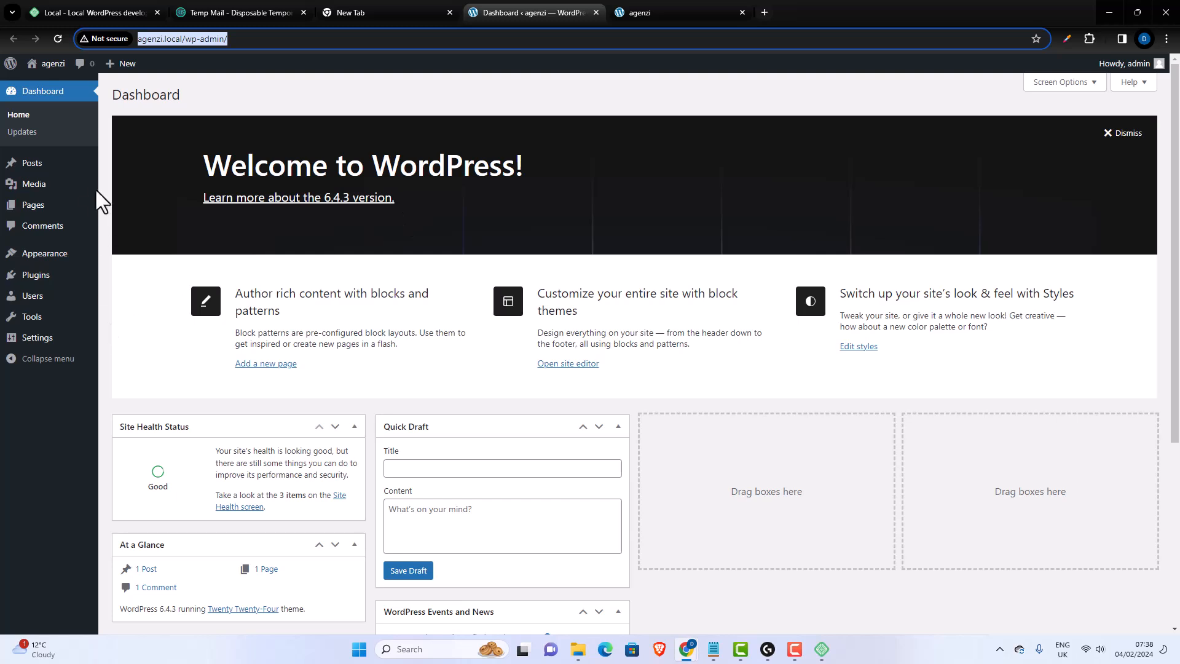
mouse_move(25, 169)
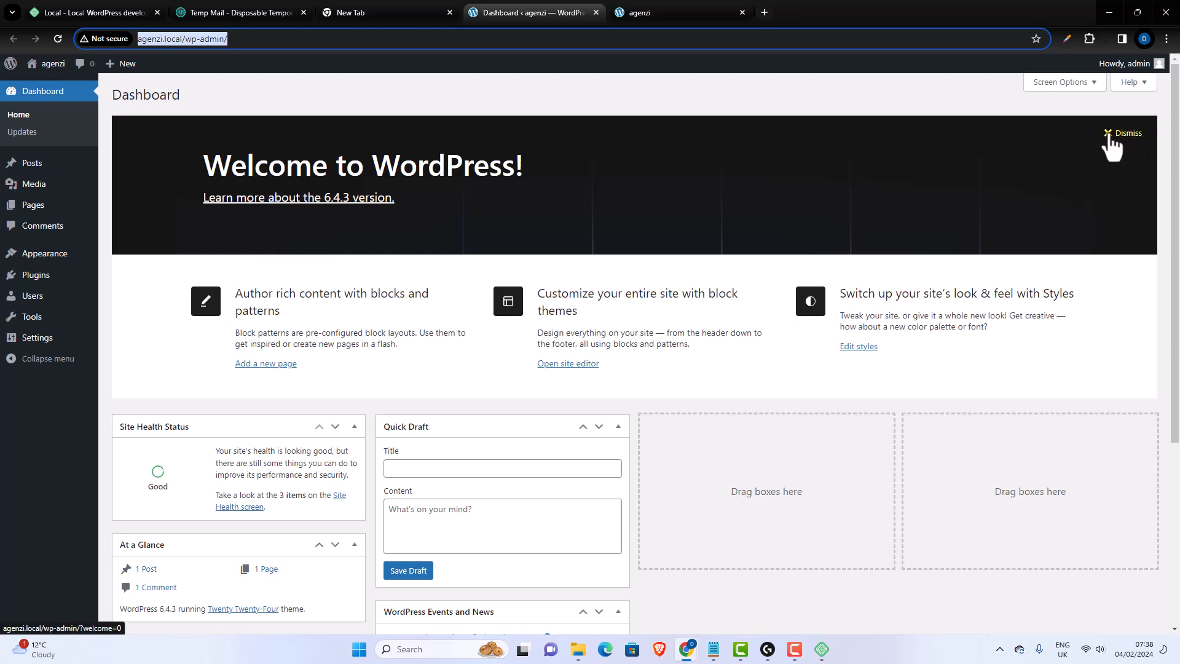
Step: Dismiss the Welcome panel and hide the WordPress Events and News, Quick Draft, Activity, At a Glance and Site Health Status boxes
click(1128, 133)
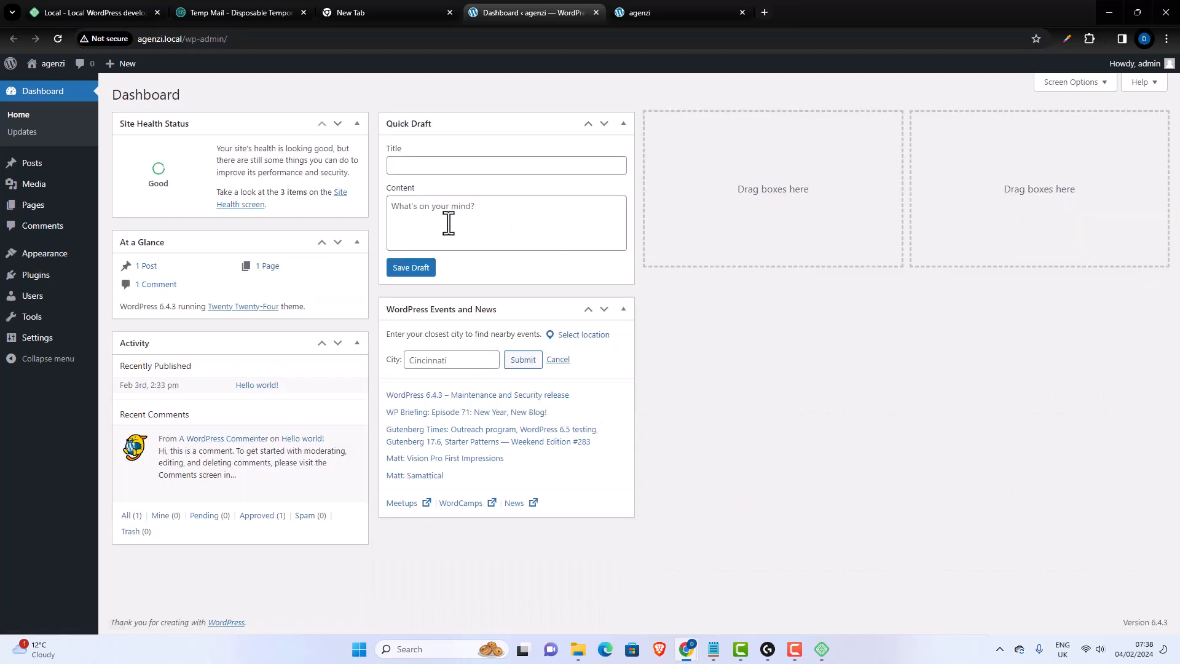
click(1110, 86)
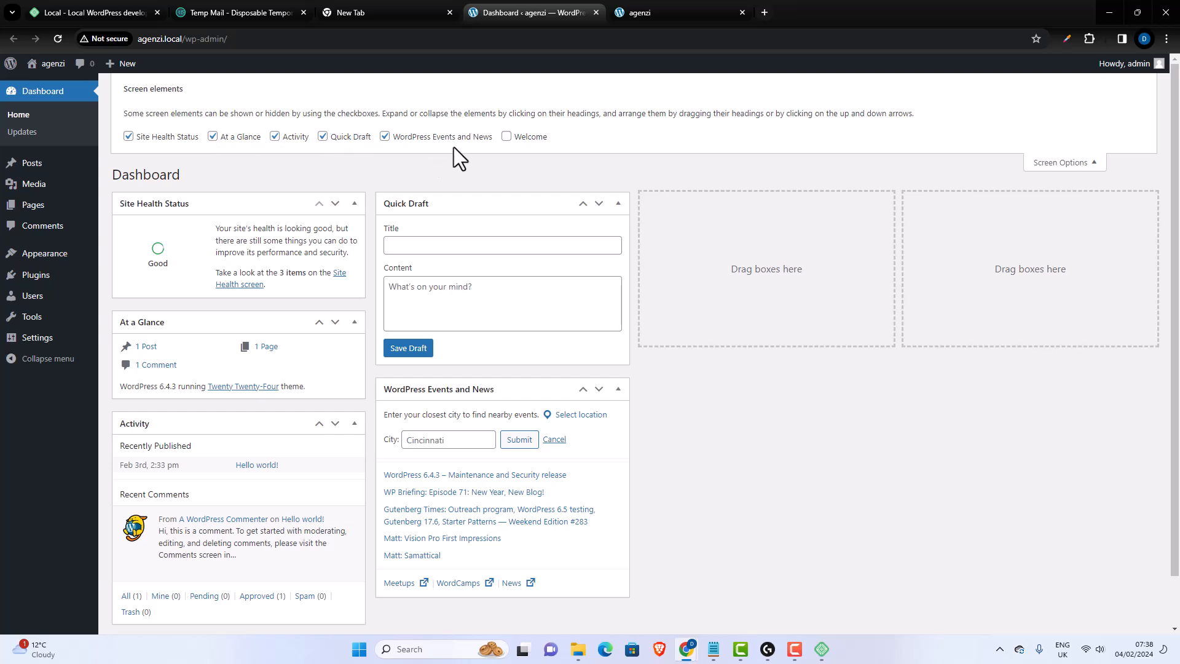
click(385, 137)
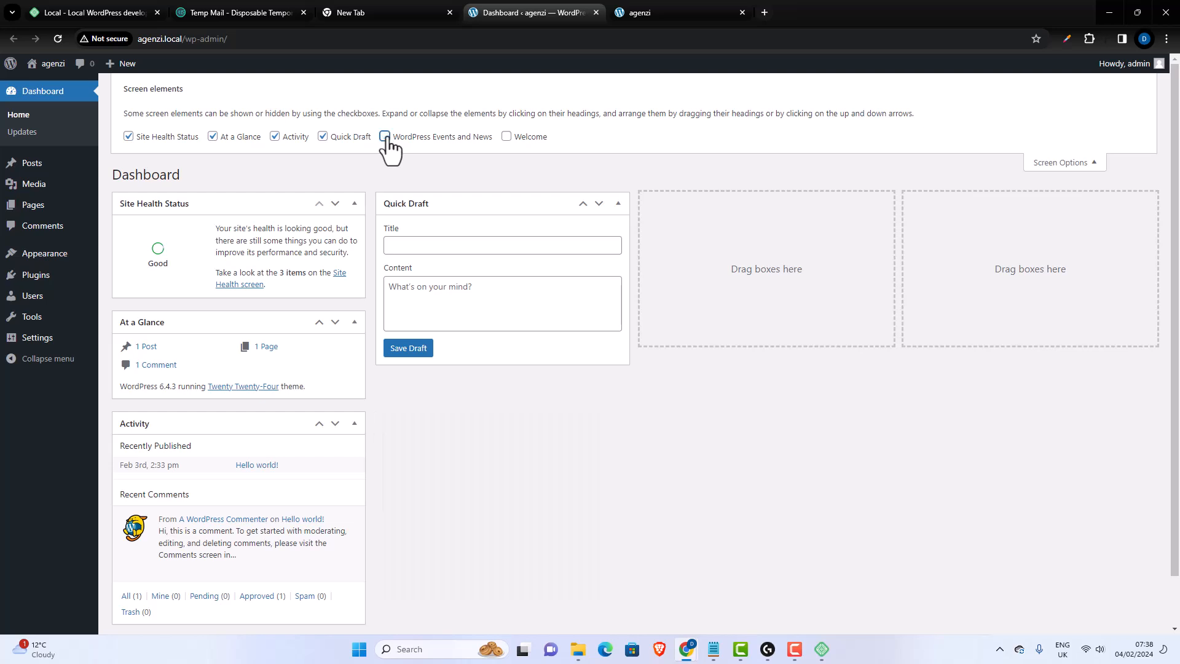
click(324, 137)
click(300, 138)
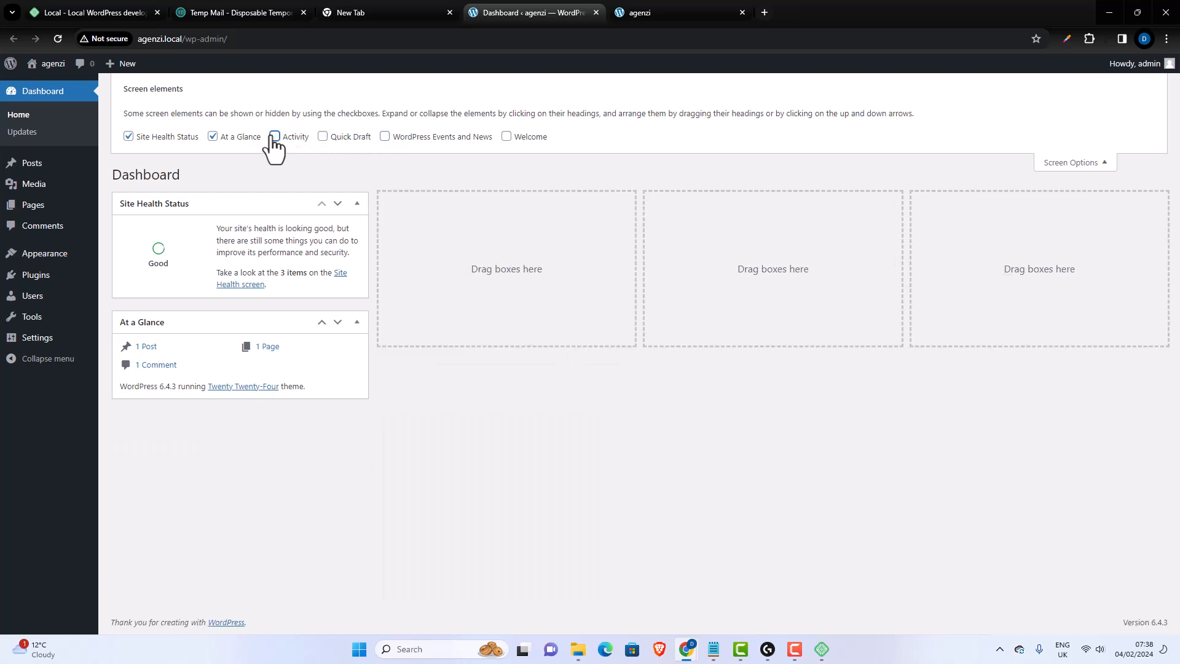
click(213, 137)
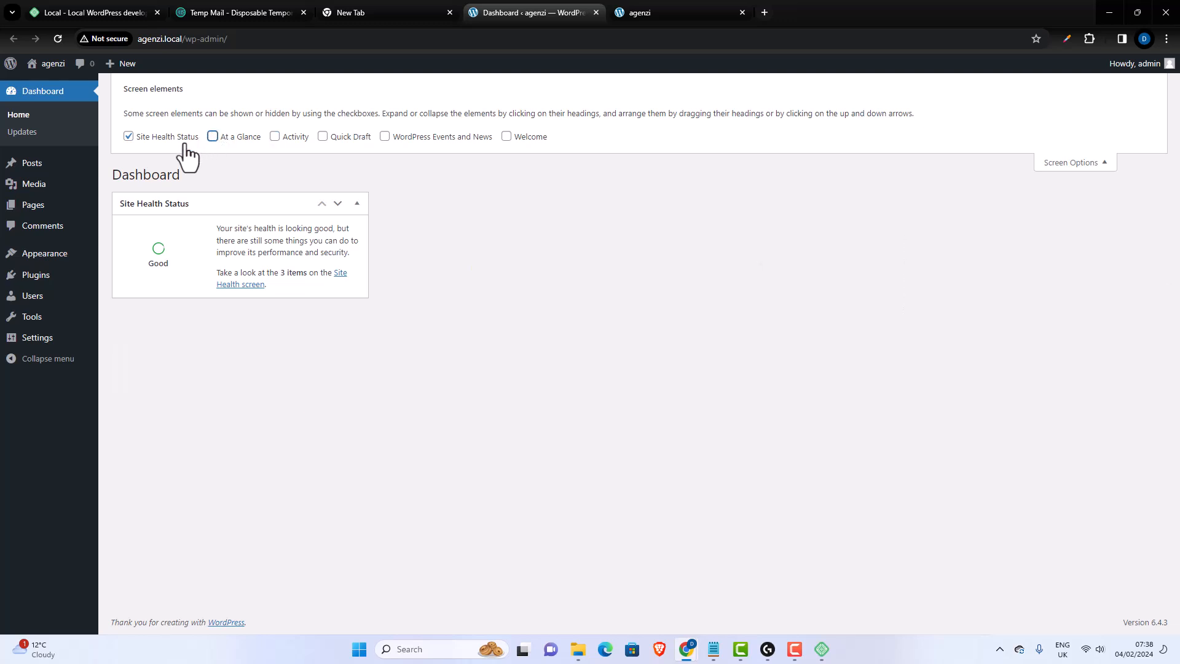
click(122, 135)
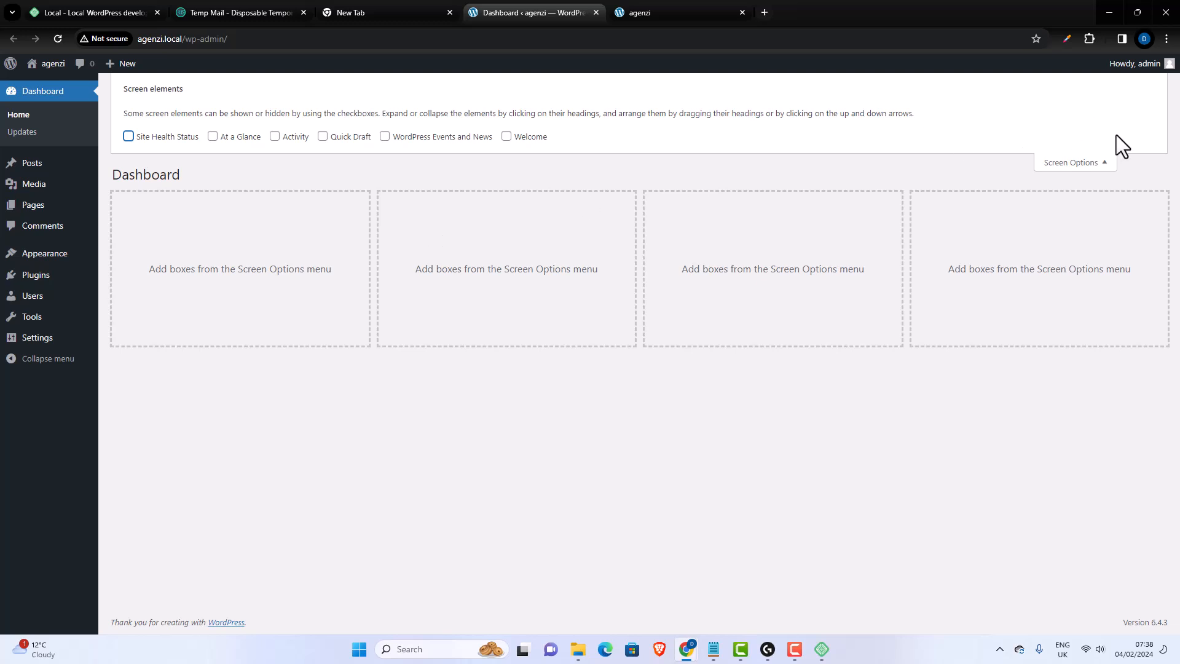
click(1108, 179)
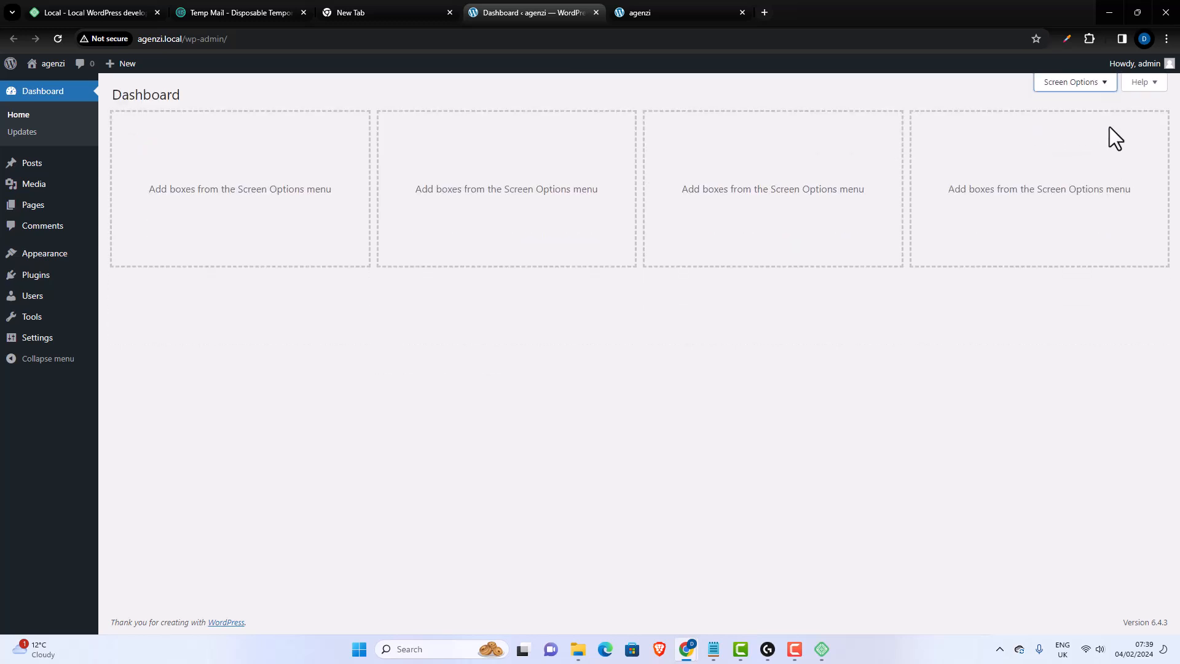
Step: Briefly show the Activity and Quick Draft boxes on the dashboard, then hide them again and close the screen options
click(1106, 86)
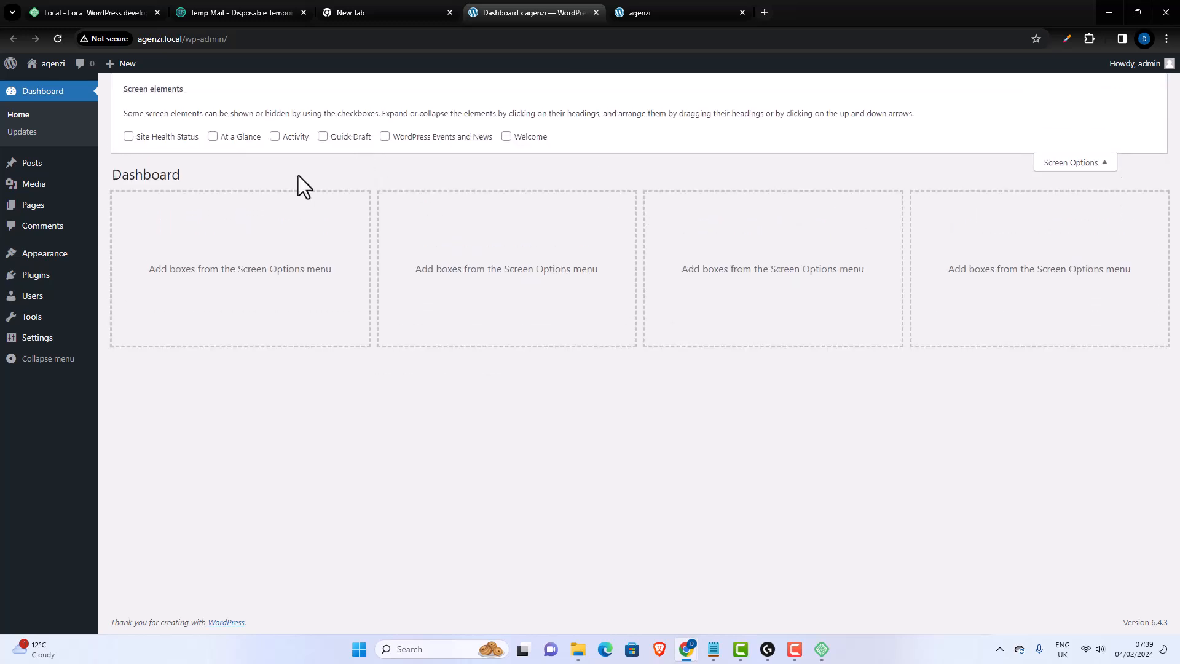
click(128, 136)
click(197, 137)
click(274, 137)
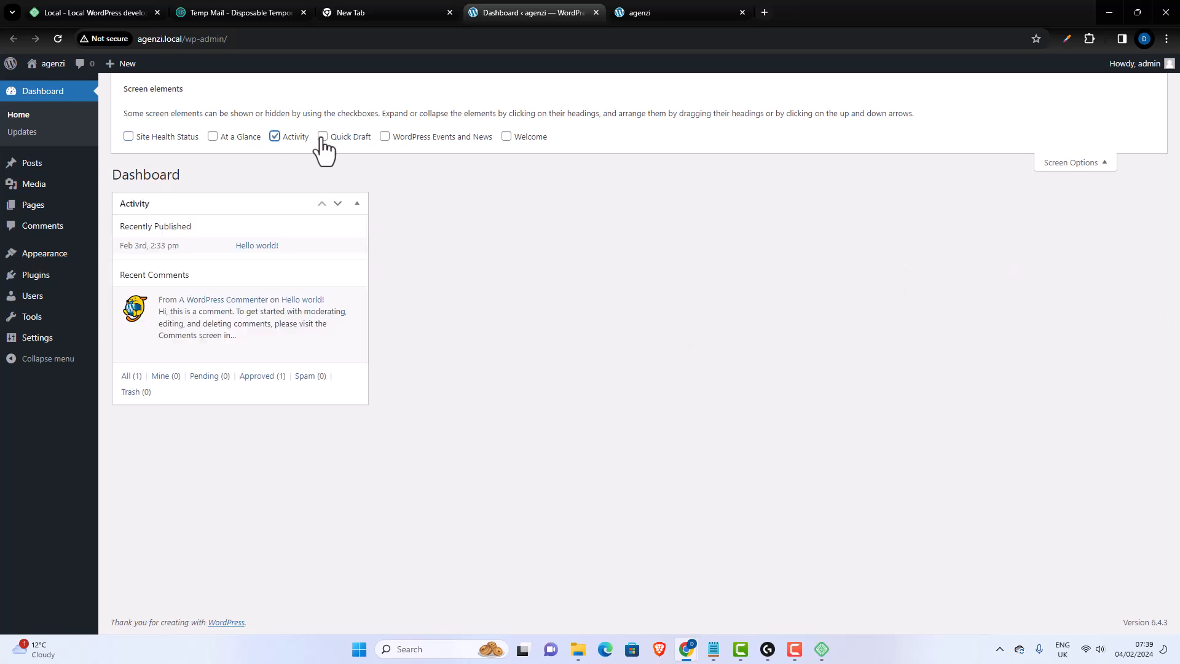
click(323, 136)
click(275, 136)
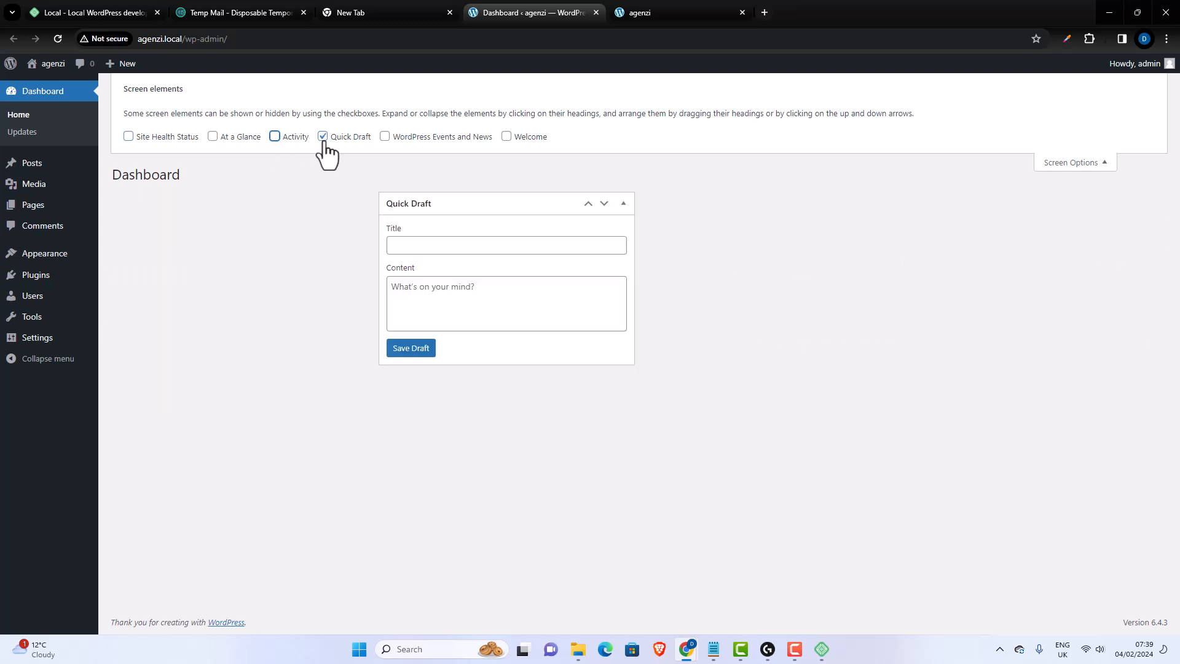
click(322, 136)
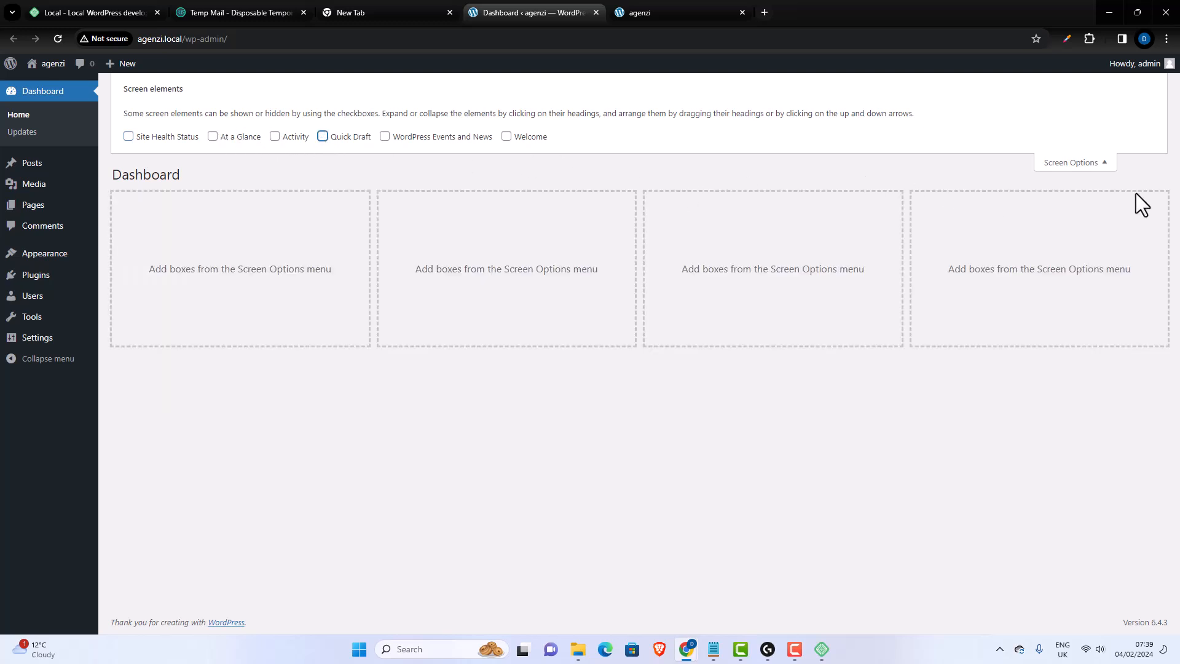
click(1104, 165)
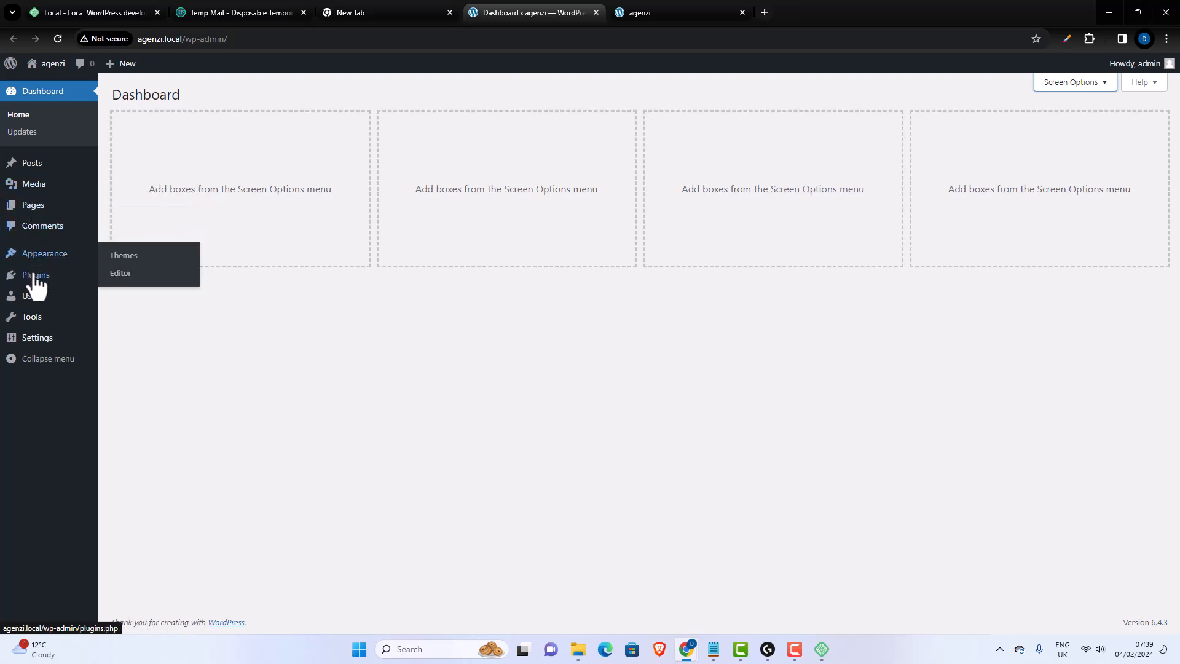
Step: Open the list of installed plugins in the WordPress admin
mouse_move(80, 293)
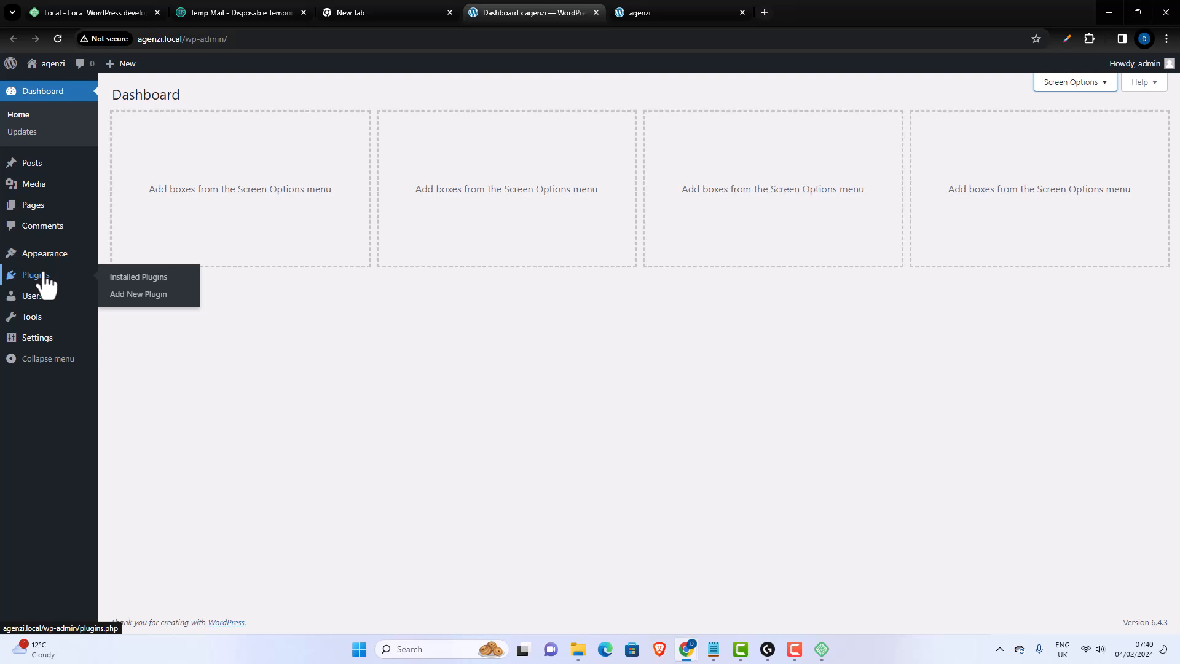
click(134, 282)
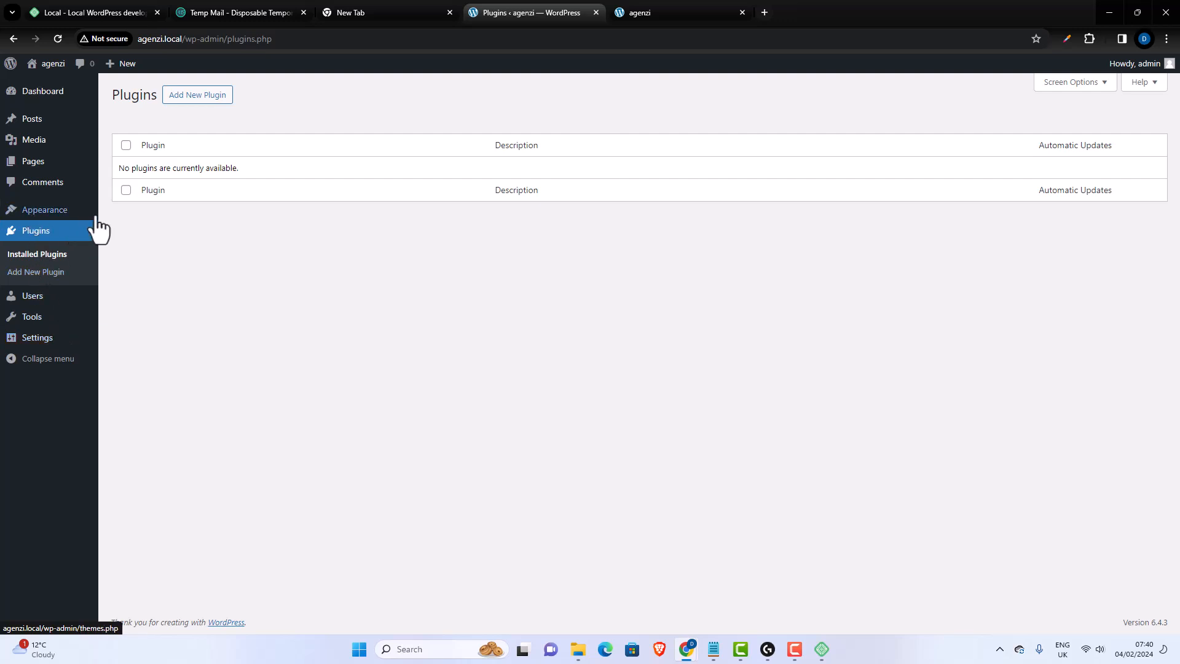
Step: View the Sample Page and home page on the agenzi front end, examining how the page address is built
click(637, 12)
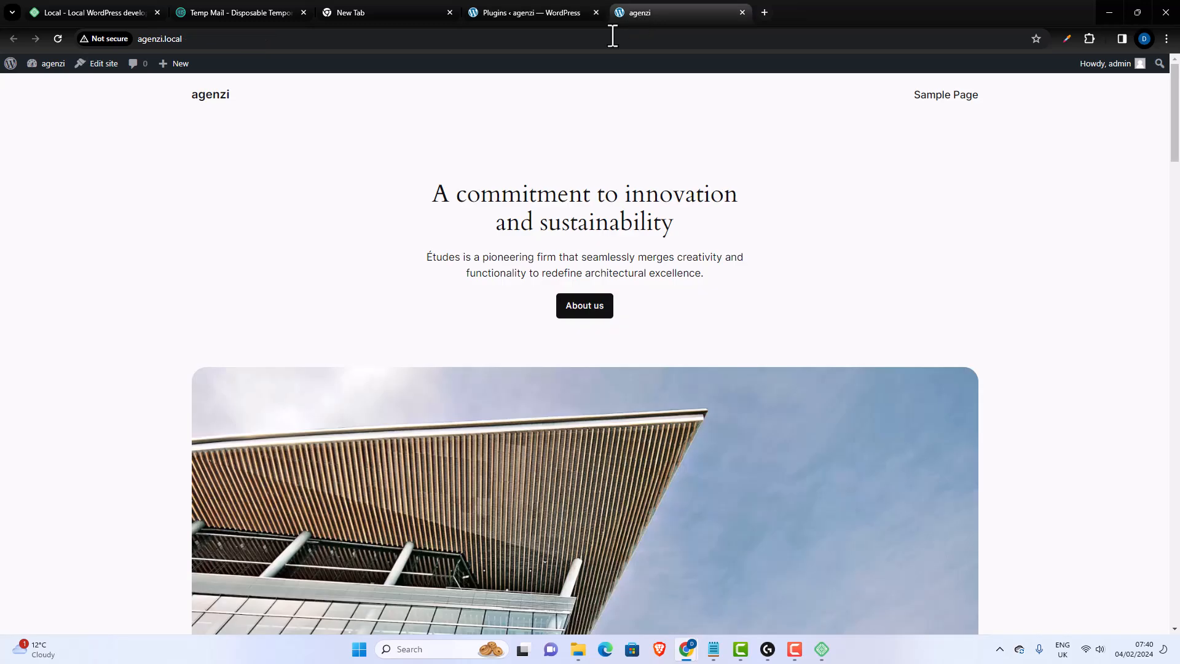
click(954, 102)
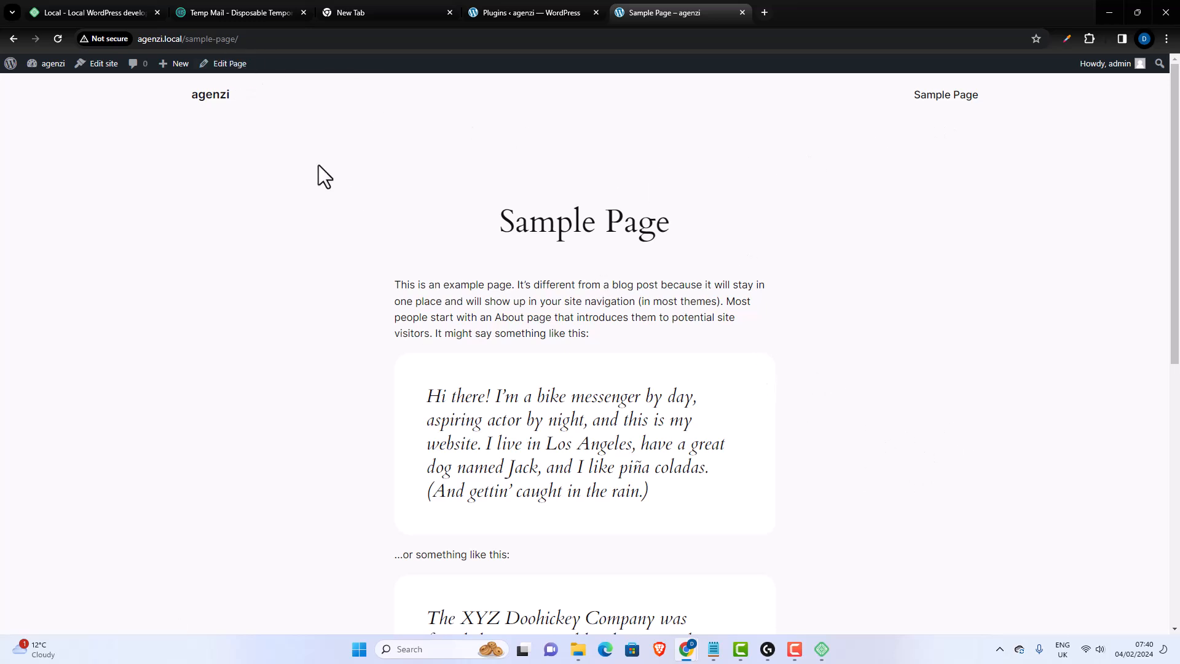
click(189, 40)
drag(191, 43, 279, 40)
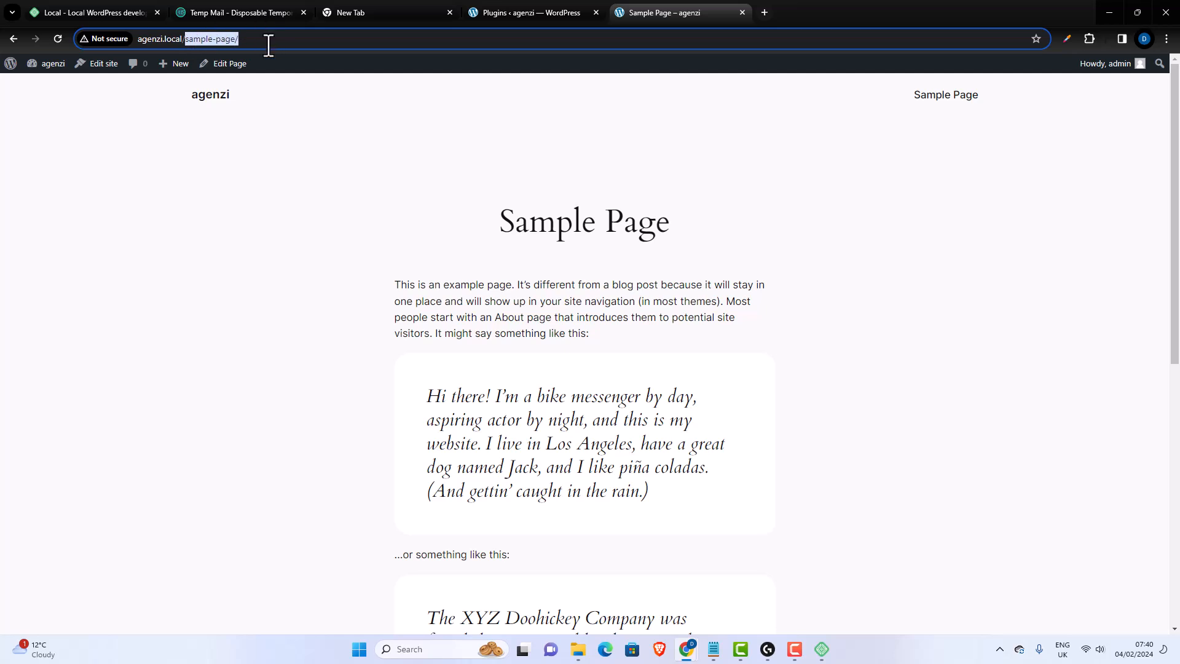
click(215, 100)
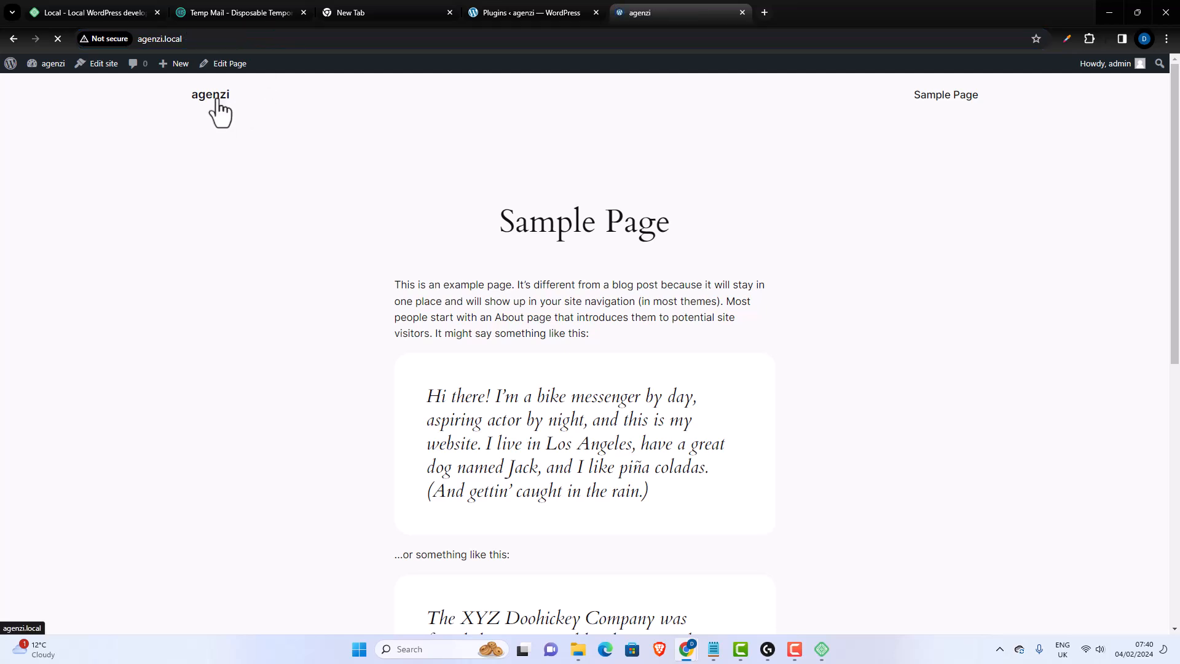
click(897, 99)
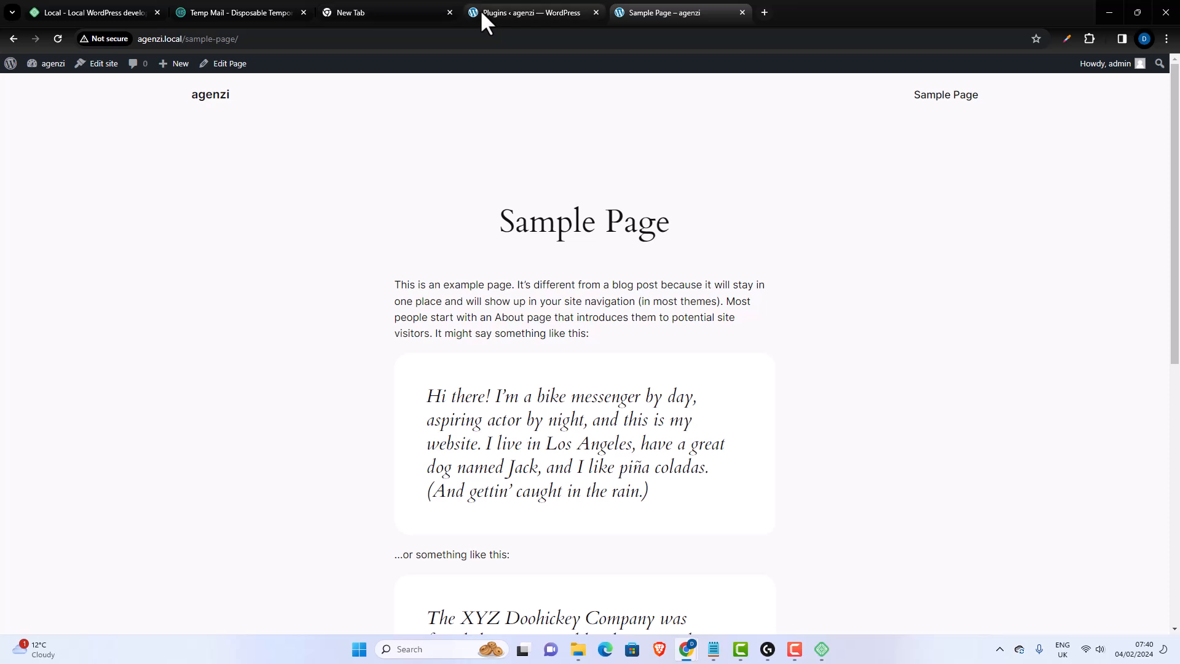
Step: Open the agenzi site's permalink settings in the WordPress admin and examine the Month and name example address
mouse_move(486, 22)
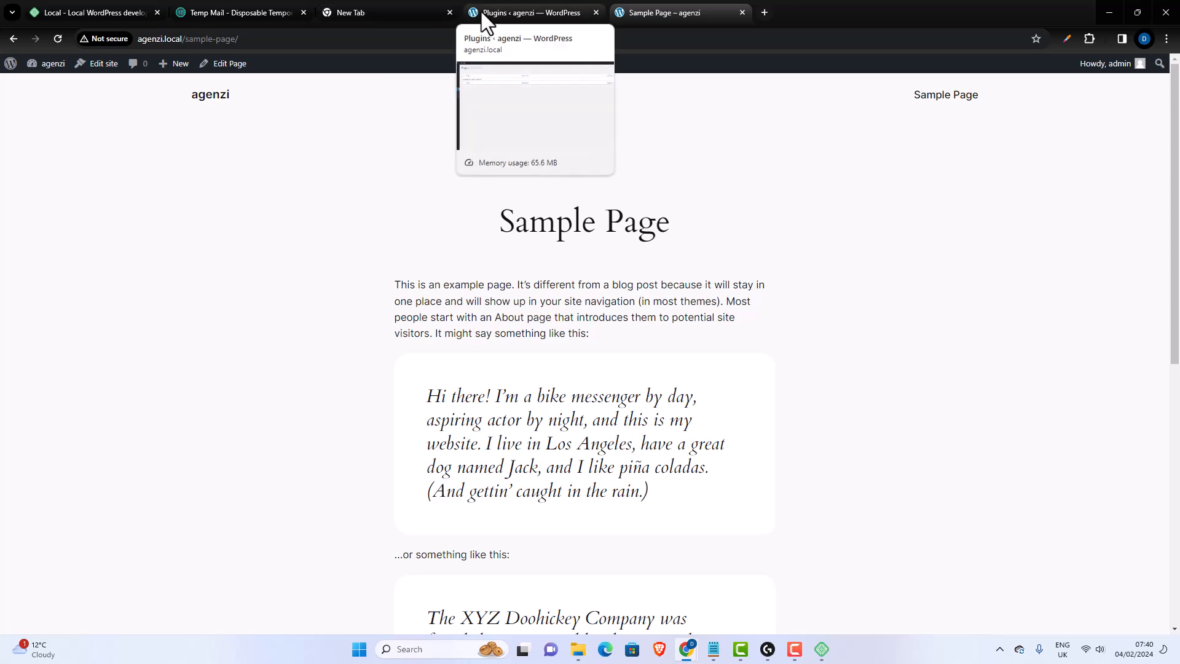
click(516, 23)
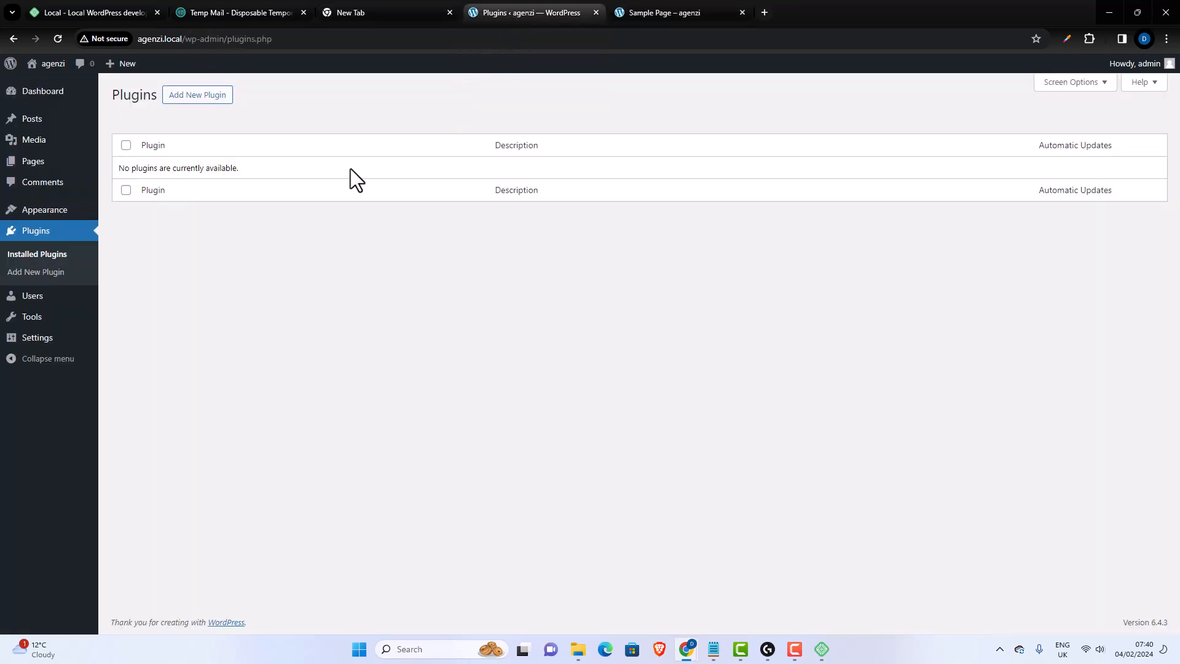
mouse_move(37, 332)
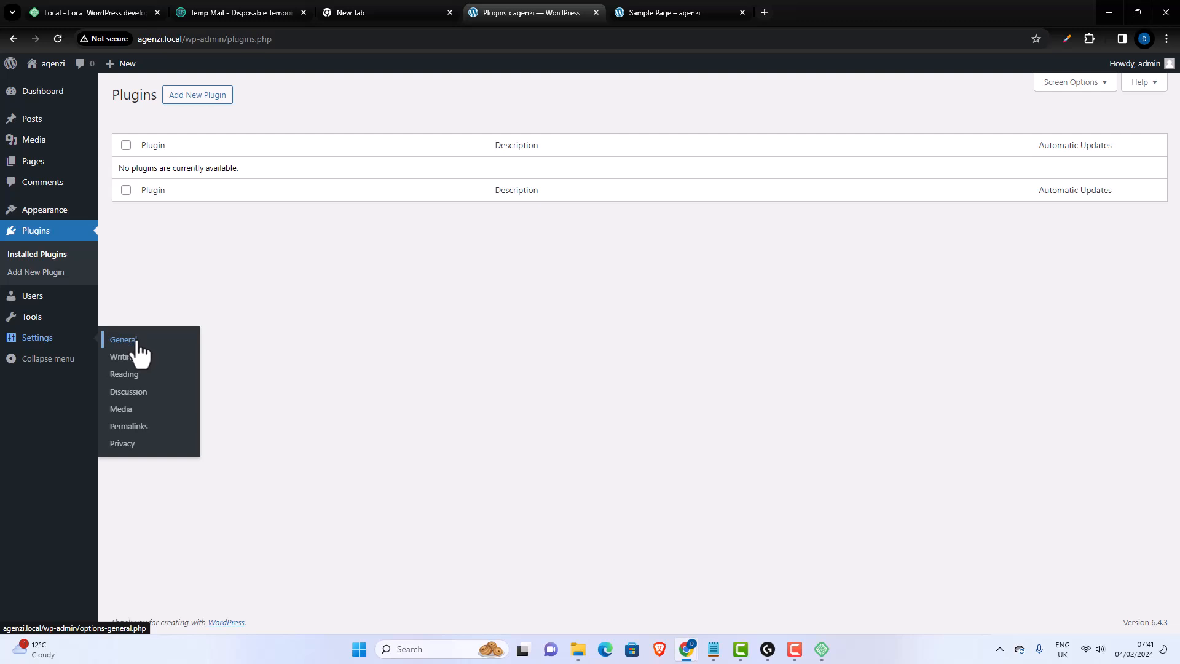
click(129, 426)
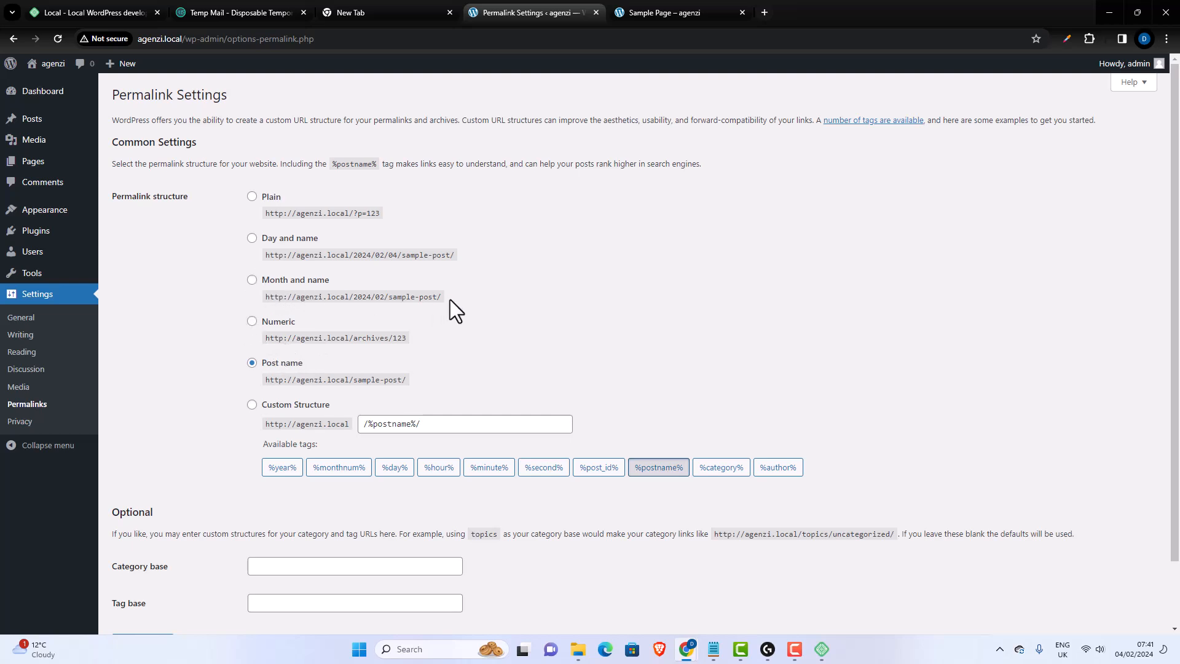
drag(450, 299, 295, 291)
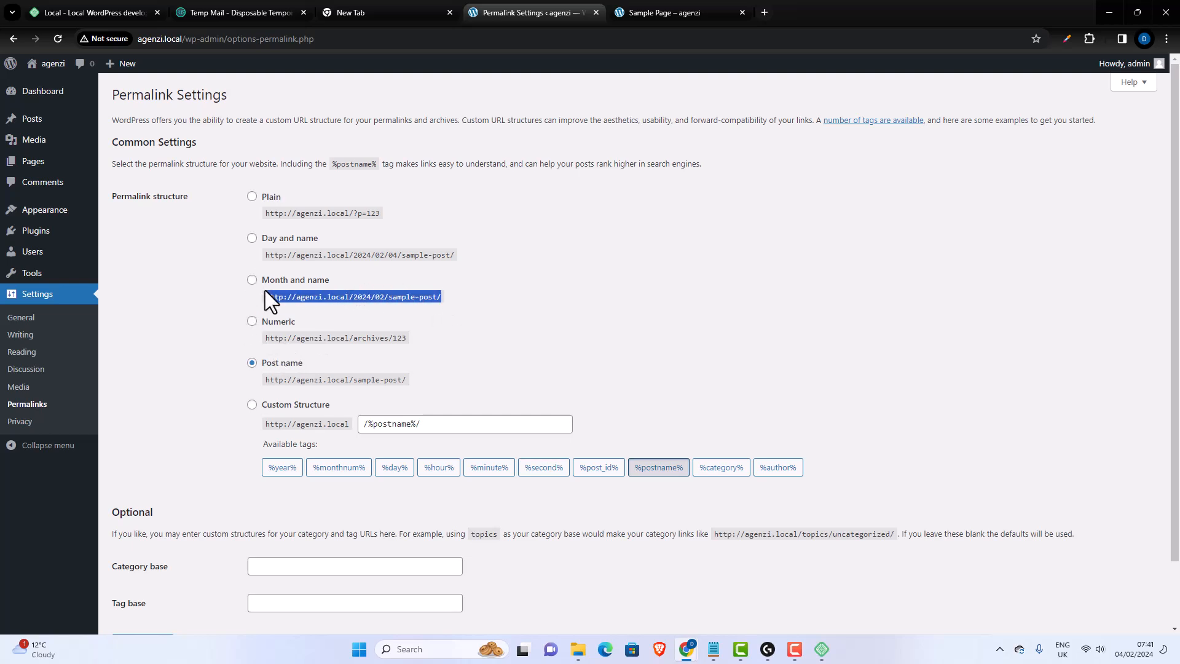
Step: Set the permalink structure to Day and name and save the changes
click(252, 238)
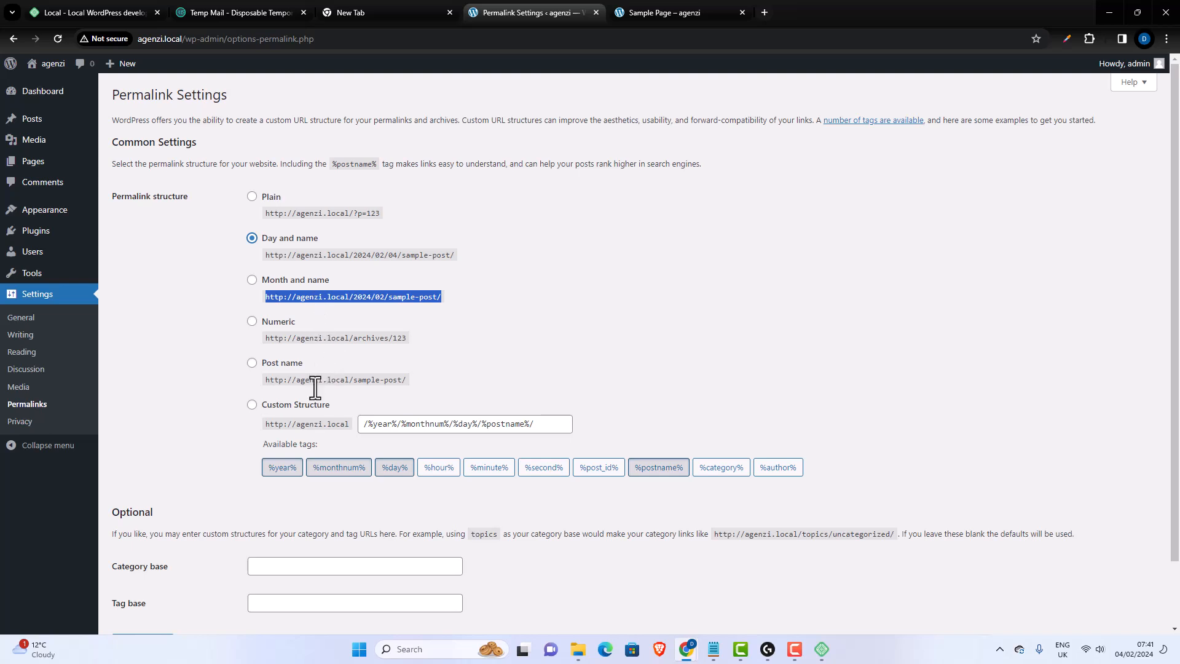
scroll(330, 420, down, 1)
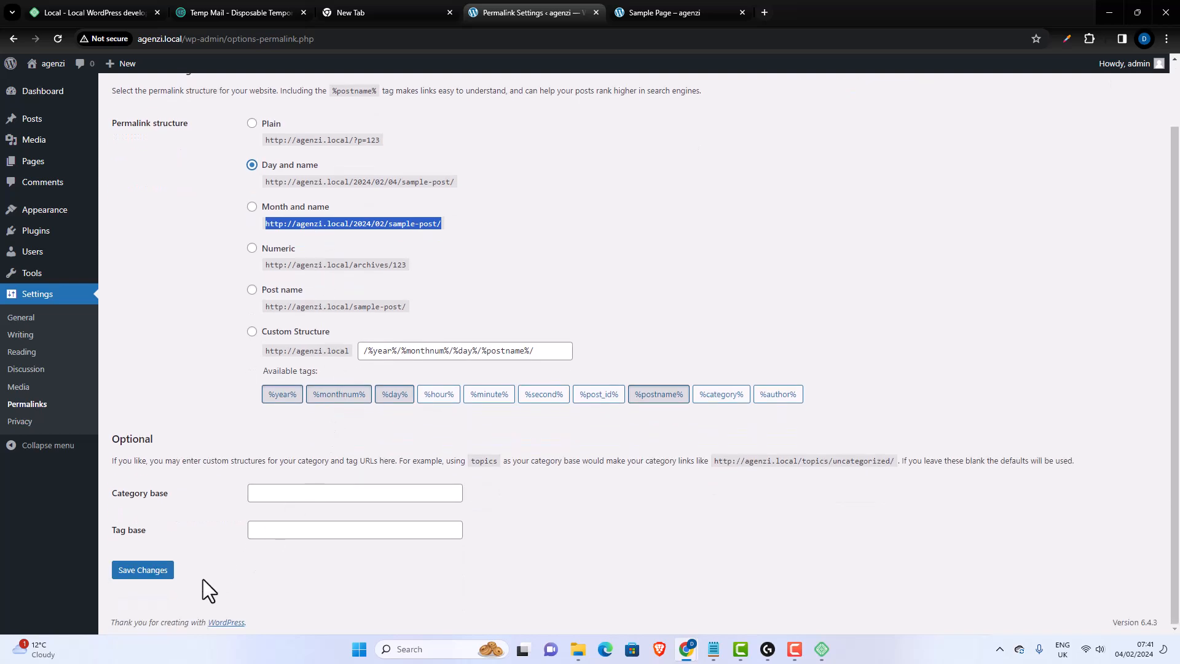
click(158, 573)
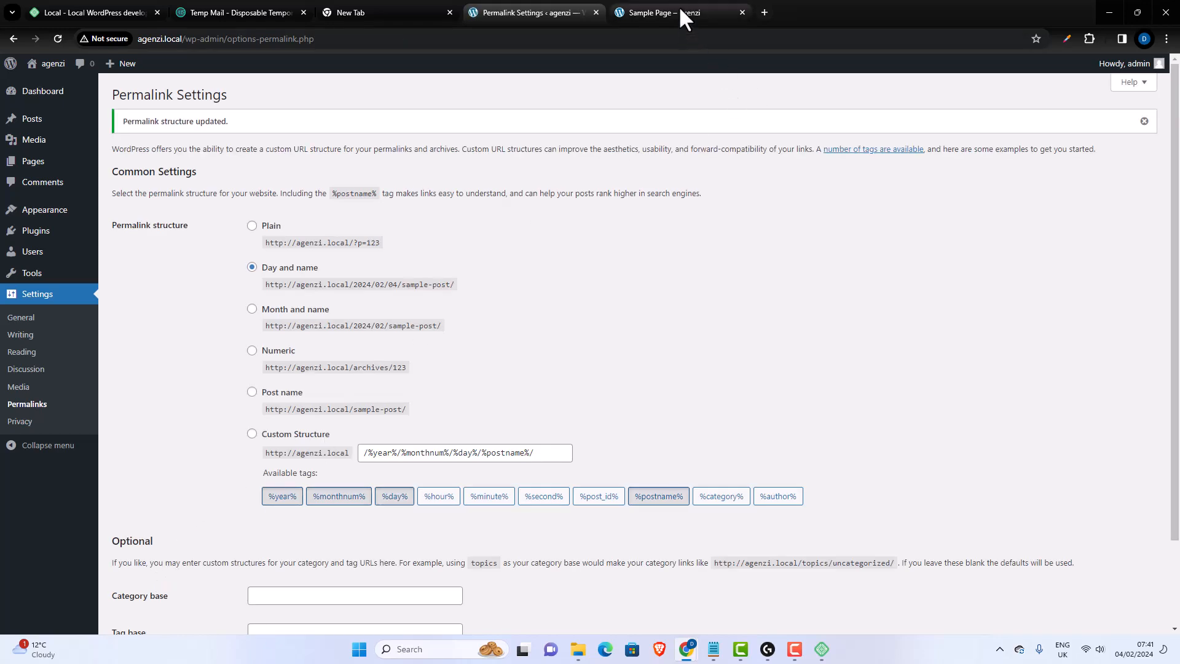
Step: Reload the Sample Page on the front end and reopen it from the site navigation to check its address
click(676, 11)
click(52, 37)
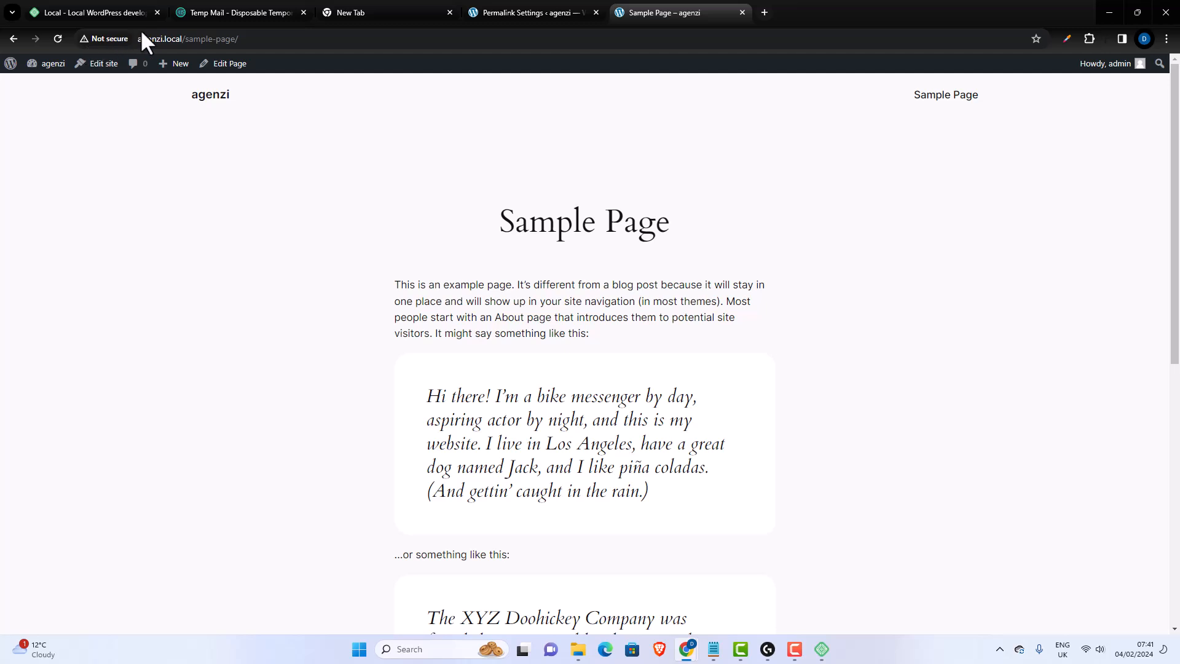
click(960, 98)
Step: Set the permalink structure back to Post name in the permalink settings and save the changes
click(516, 14)
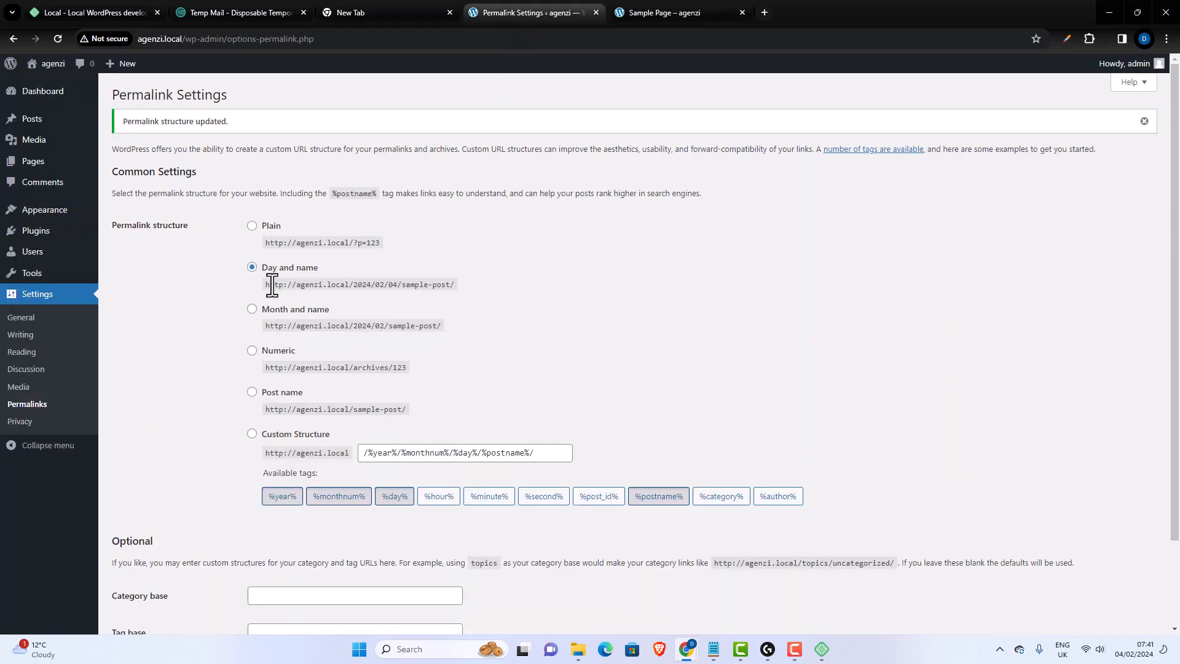
scroll(355, 464, down, 2)
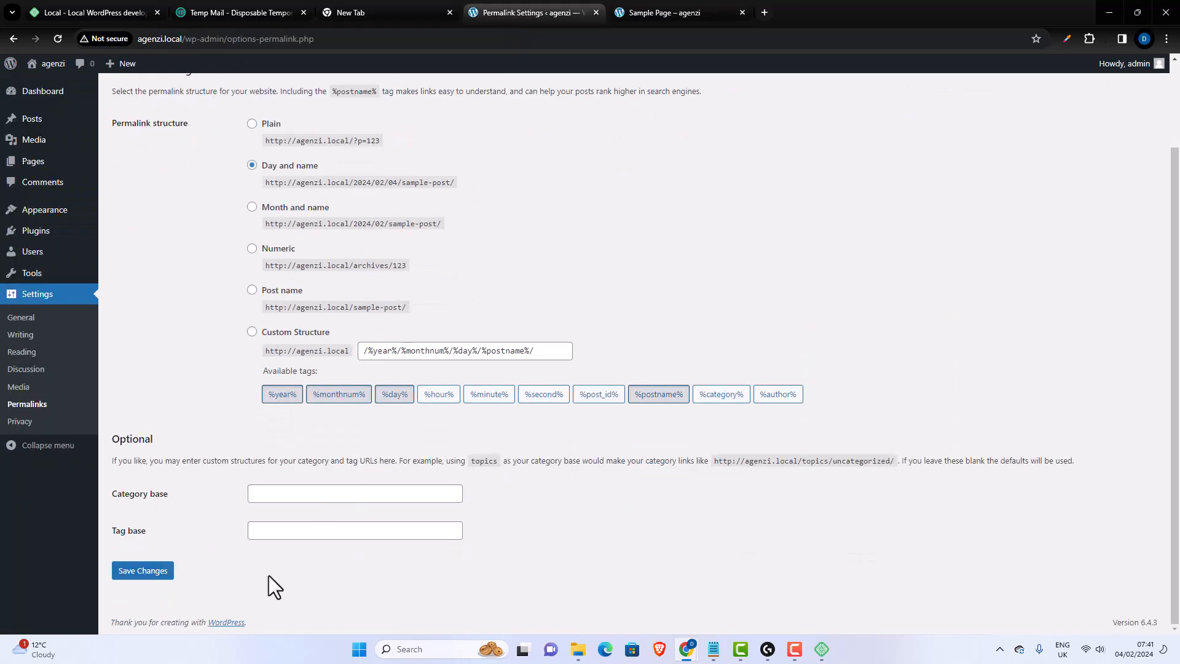
scroll(289, 473, up, 2)
click(252, 392)
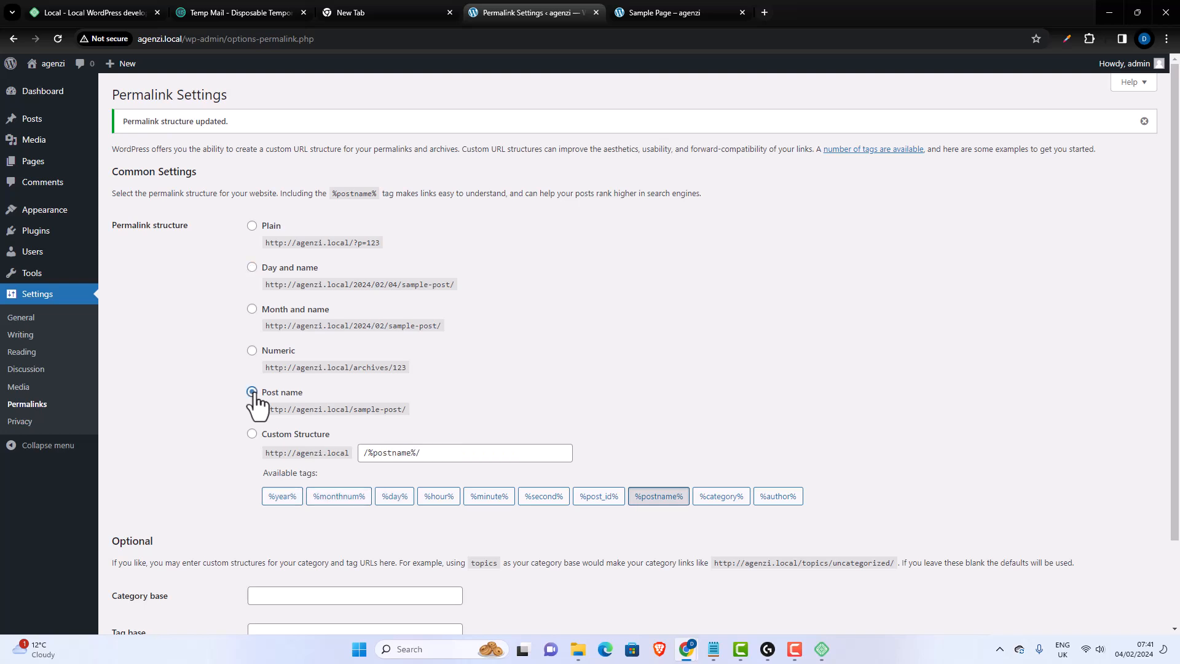
scroll(369, 405, down, 2)
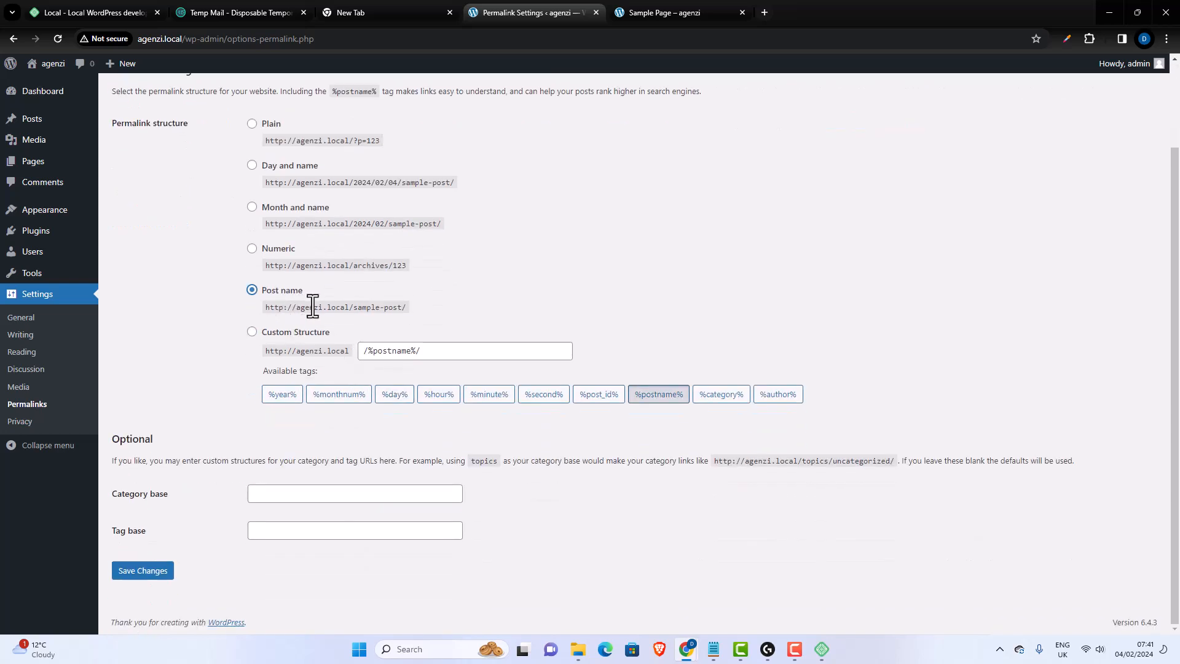
click(147, 577)
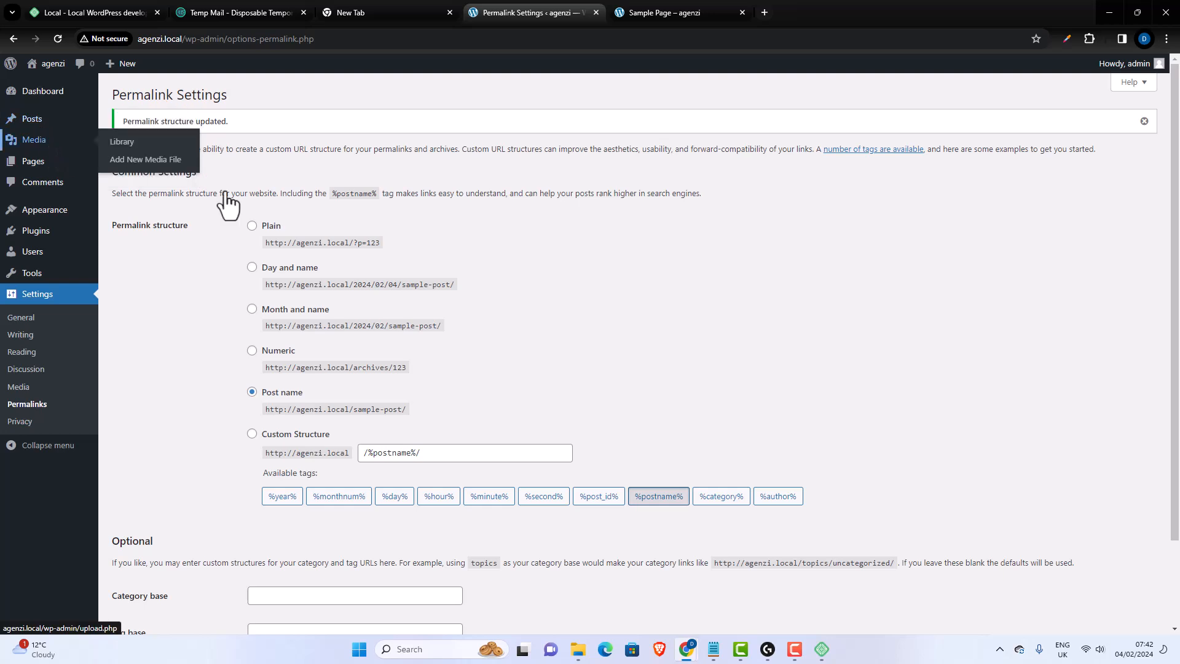
mouse_move(88, 104)
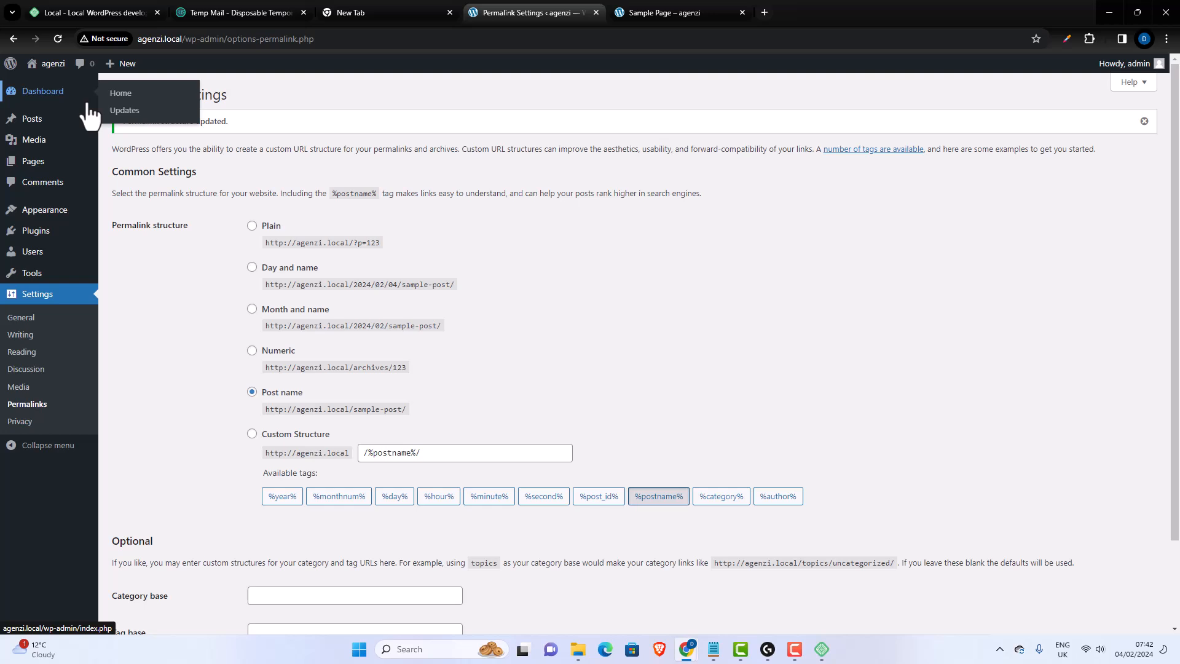
mouse_move(38, 225)
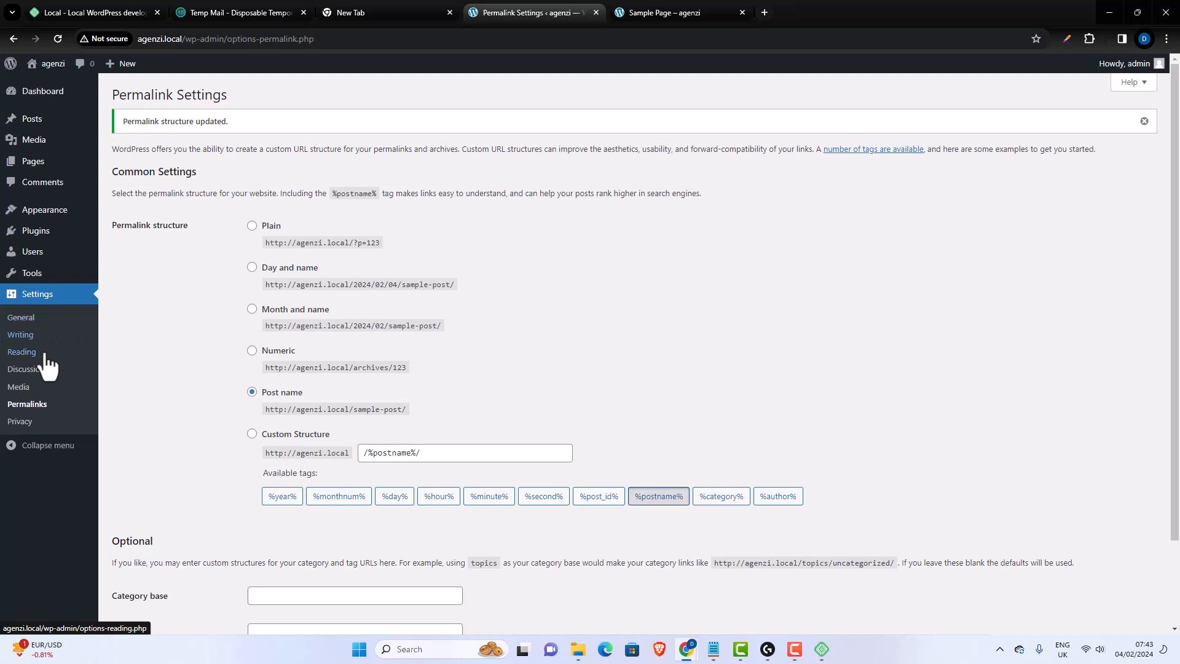
mouse_move(37, 146)
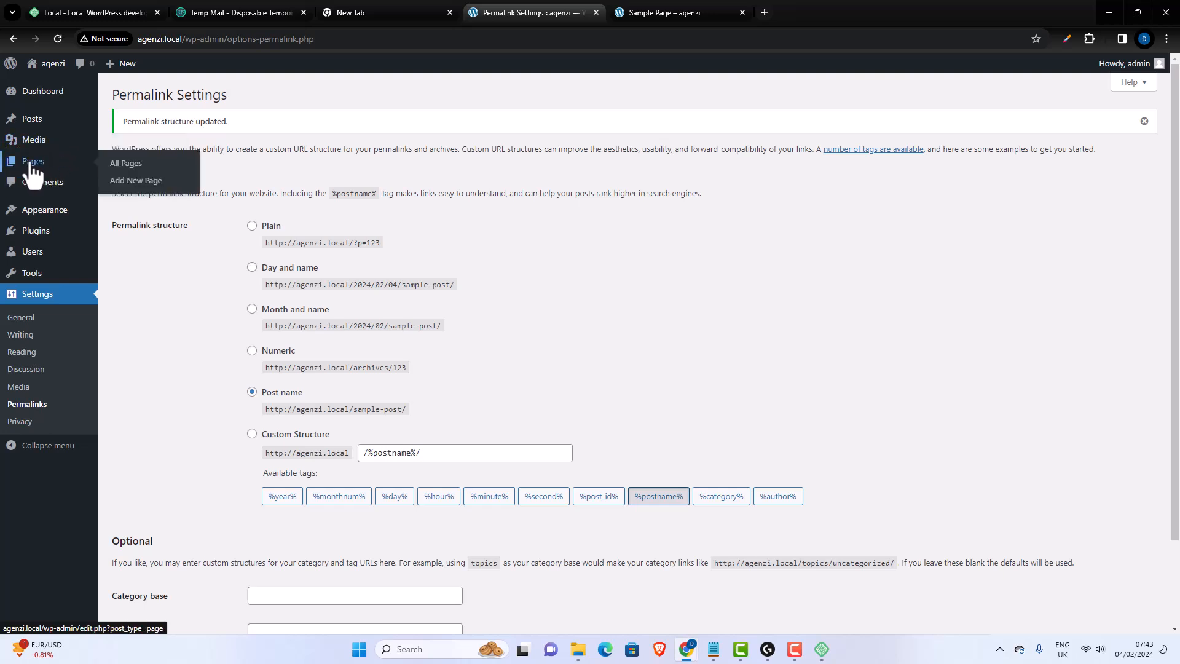
mouse_move(46, 206)
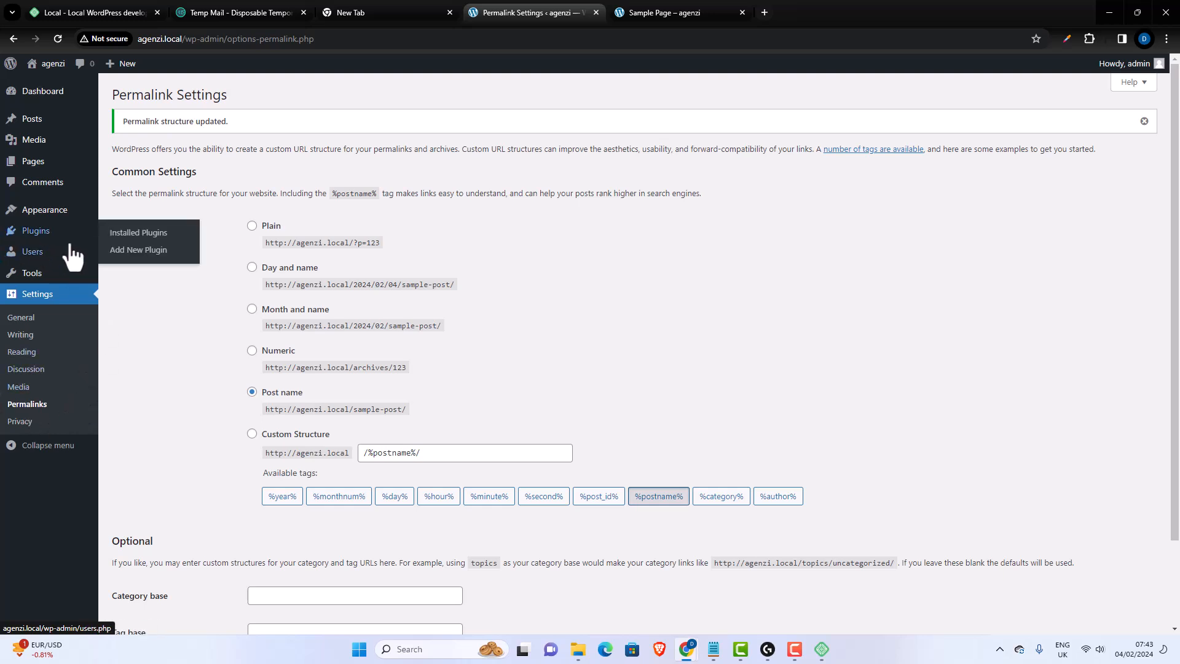
mouse_move(72, 253)
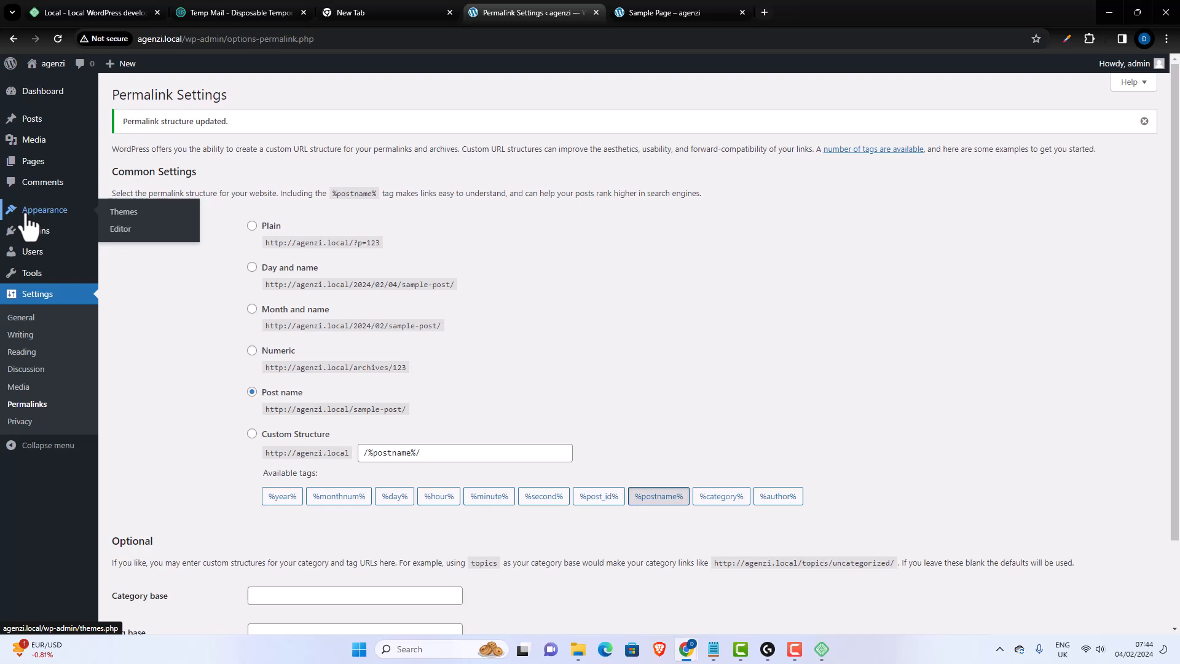
Step: Return to the WordPress admin dashboard
click(37, 91)
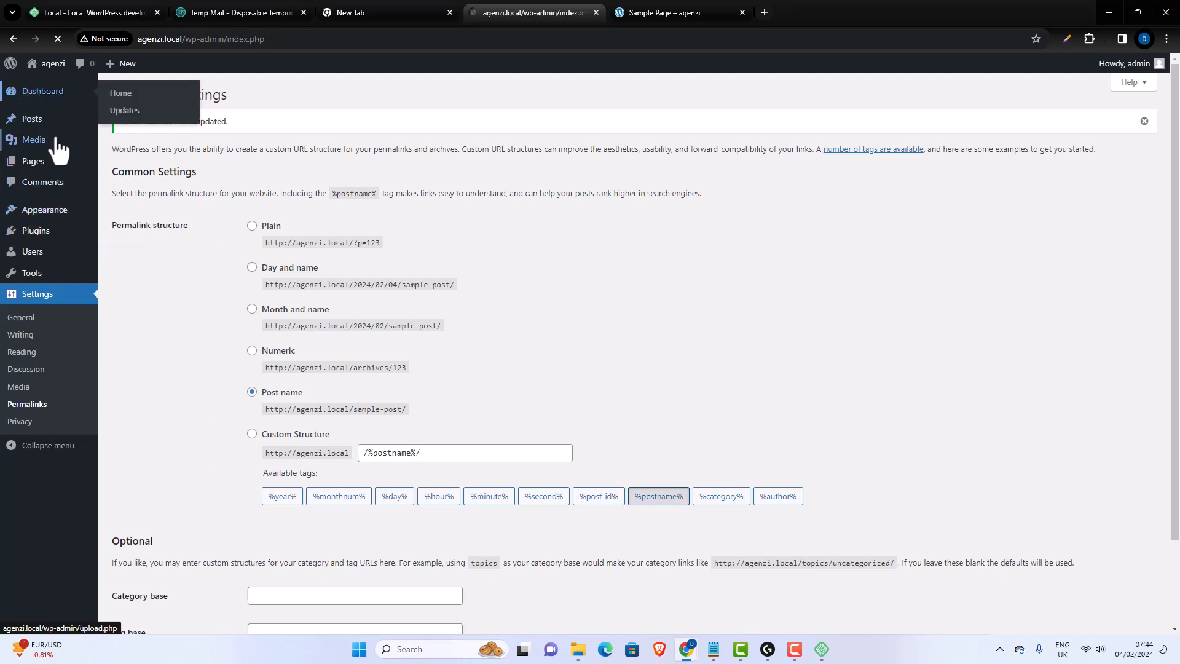